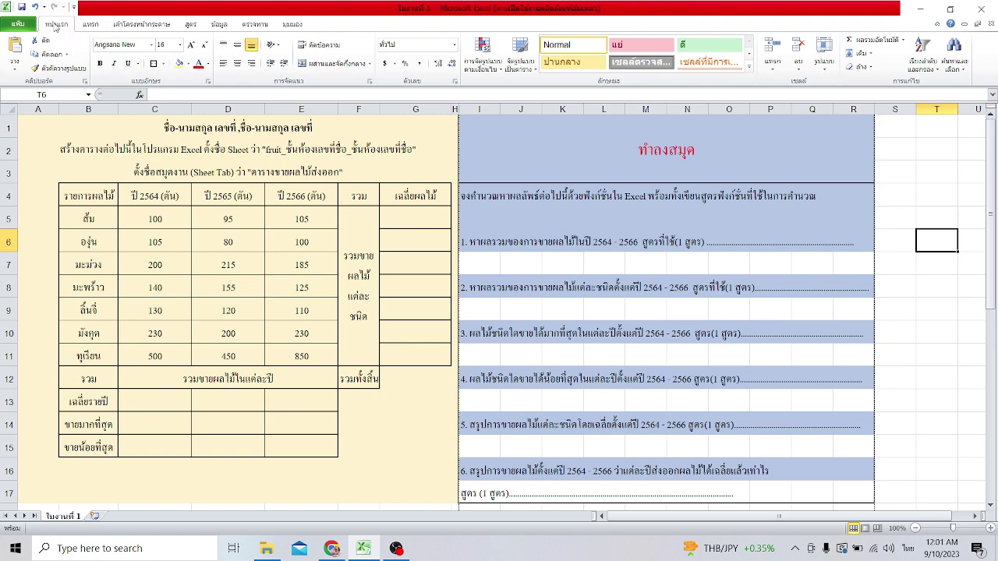
Show the AutoSum list of Sum, Average, Count, Max and Min.
{"action": "left_click", "coordinate": [902, 40]}
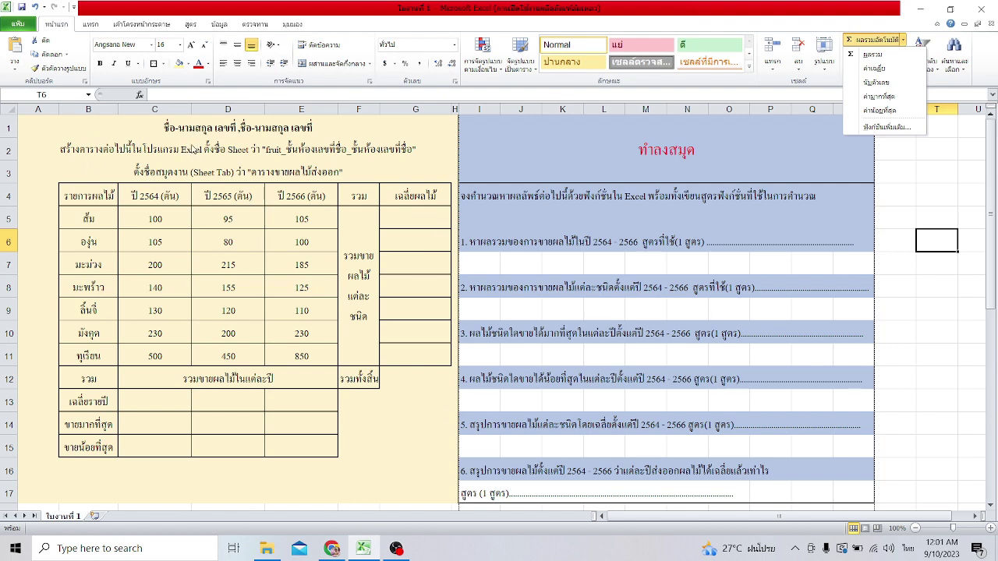
Unmerge the F5:F11 total-column label and delete its text from F5.
{"action": "left_click", "coordinate": [369, 232]}
{"action": "left_click", "coordinate": [365, 241]}
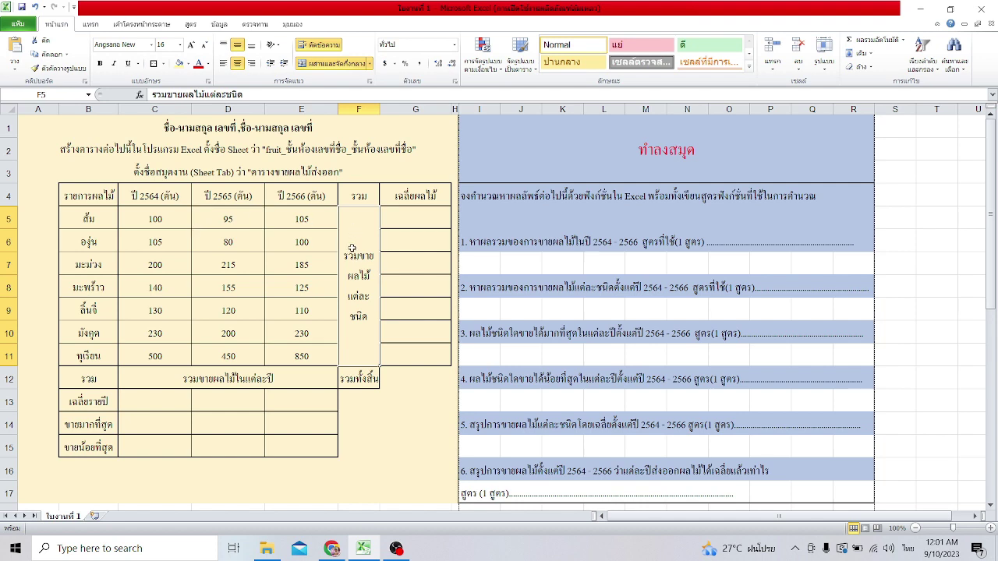
{"action": "left_click", "coordinate": [335, 64]}
{"action": "left_click", "coordinate": [356, 223]}
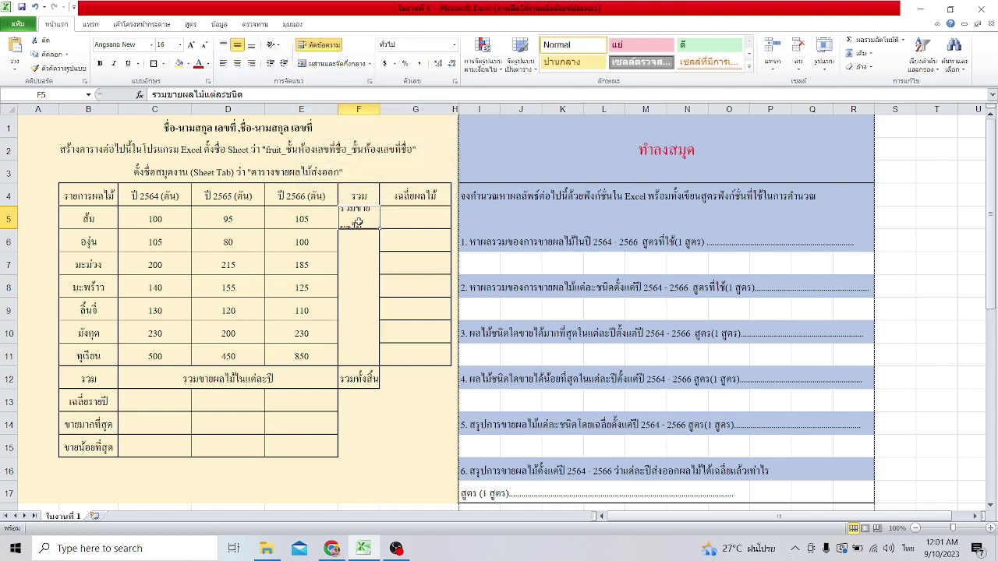
{"action": "key", "text": "Delete"}
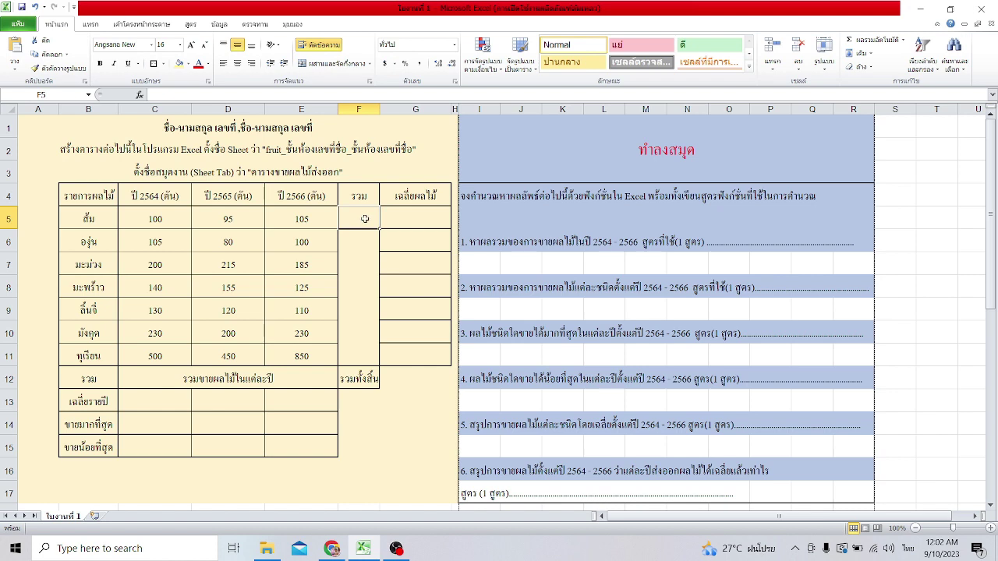
{"action": "type", "text": "="}
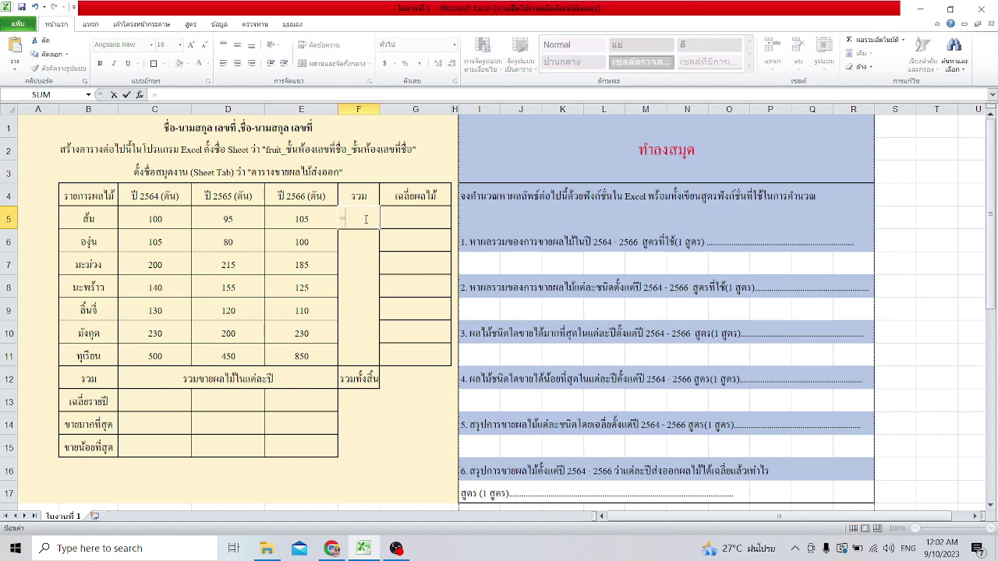
{"action": "left_click", "coordinate": [159, 219]}
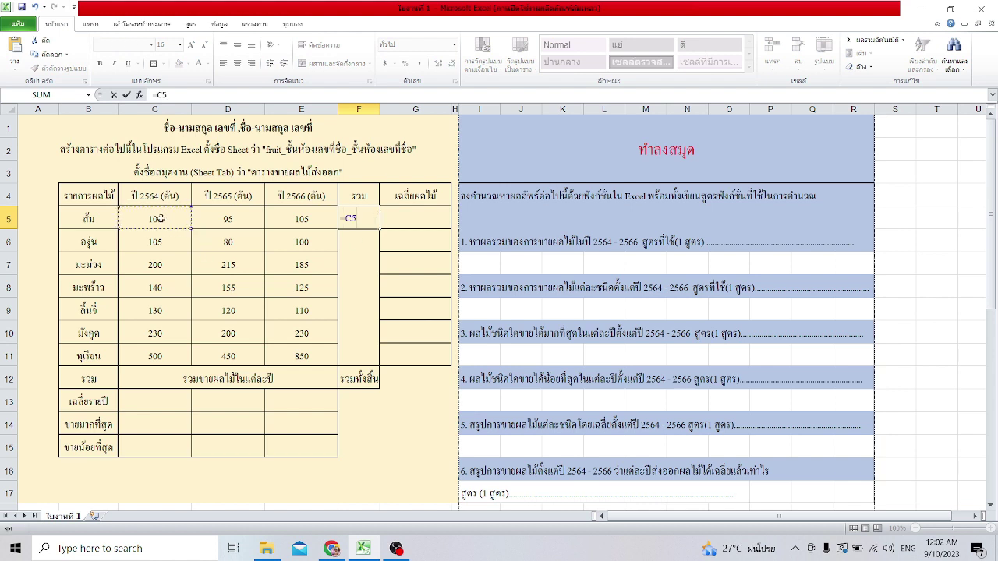
{"action": "type", "text": "+"}
{"action": "left_click", "coordinate": [228, 218]}
{"action": "type", "text": "+"}
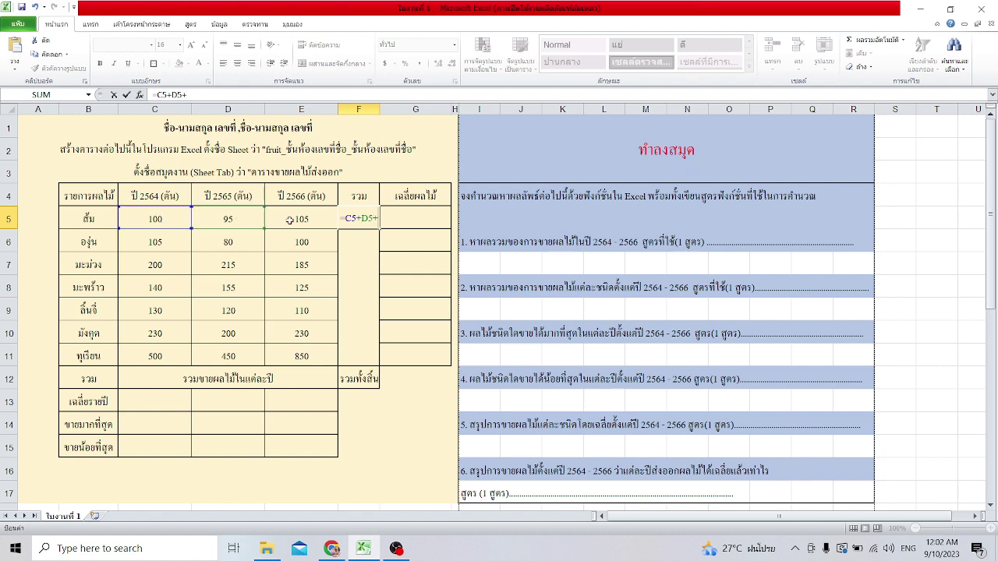
{"action": "left_click", "coordinate": [290, 219]}
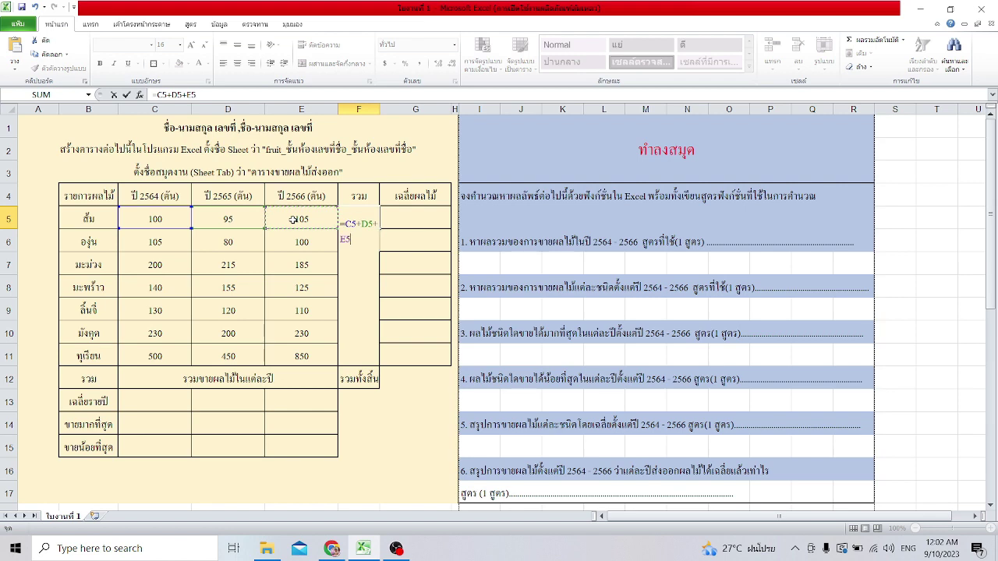
{"action": "key", "text": "Return"}
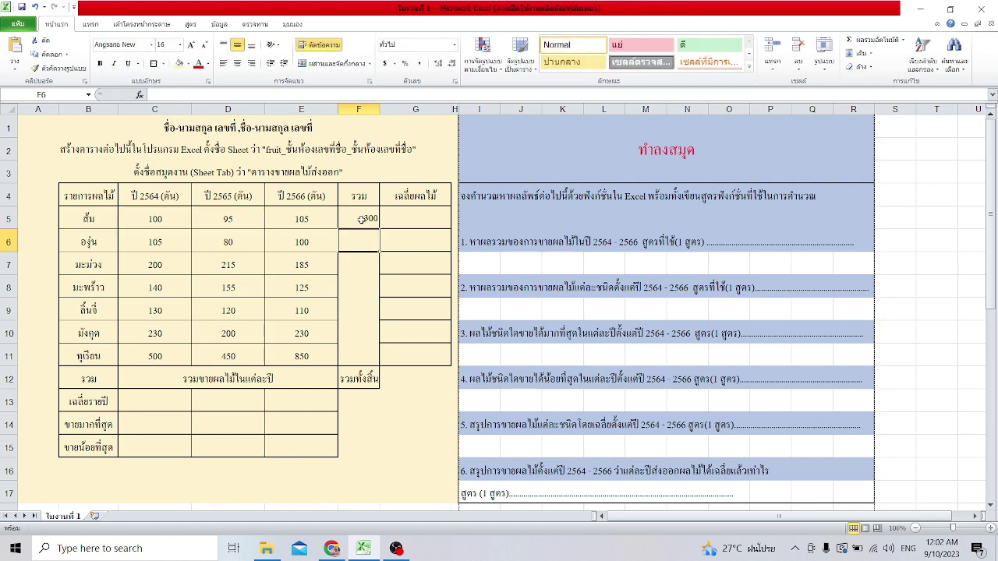
{"action": "left_click", "coordinate": [360, 220]}
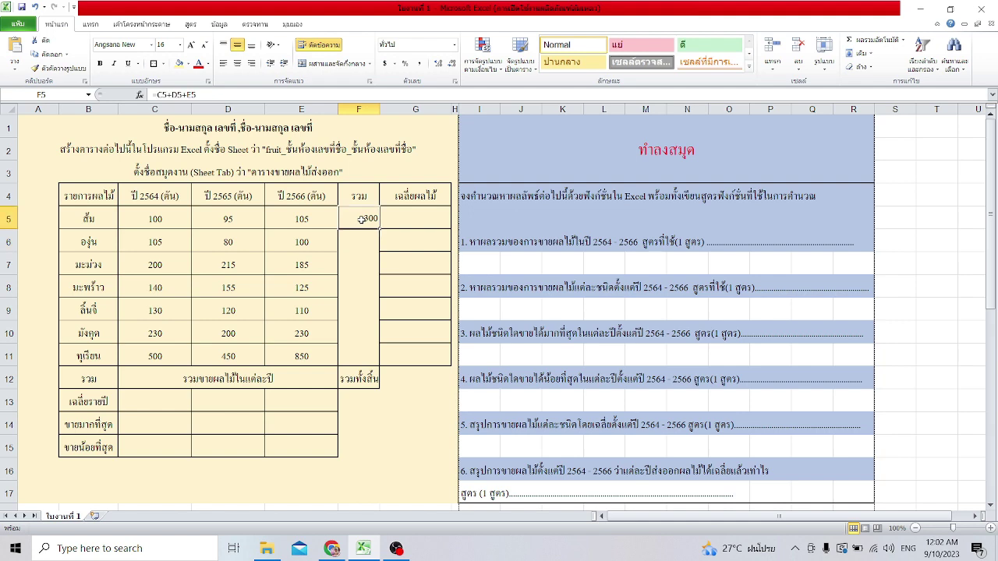
{"action": "double_click", "coordinate": [361, 220]}
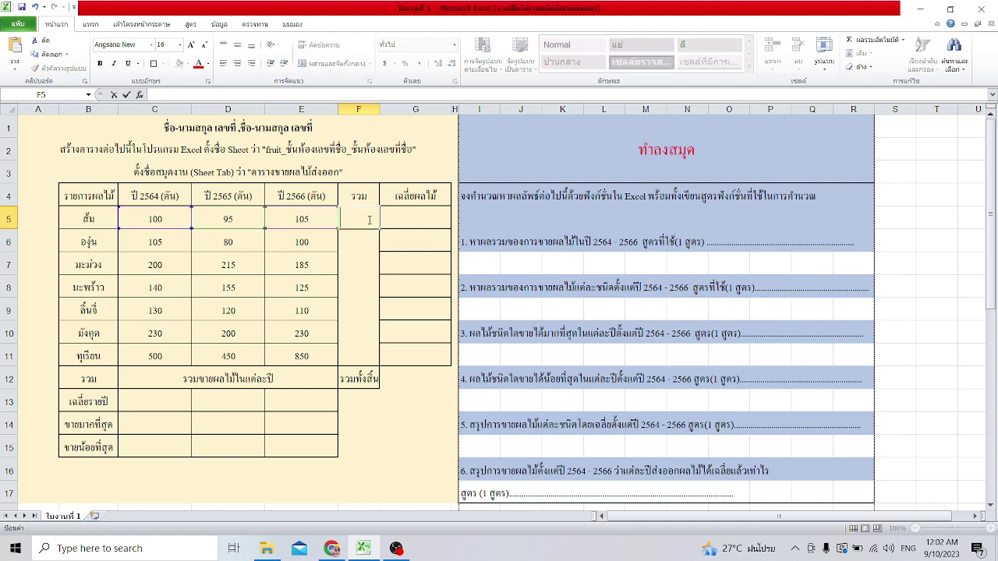
Enter =SUM(C5:E5) in F5 to total the first fruit's sales, 300.
{"action": "key", "text": "Return"}
{"action": "key", "text": "Return"}
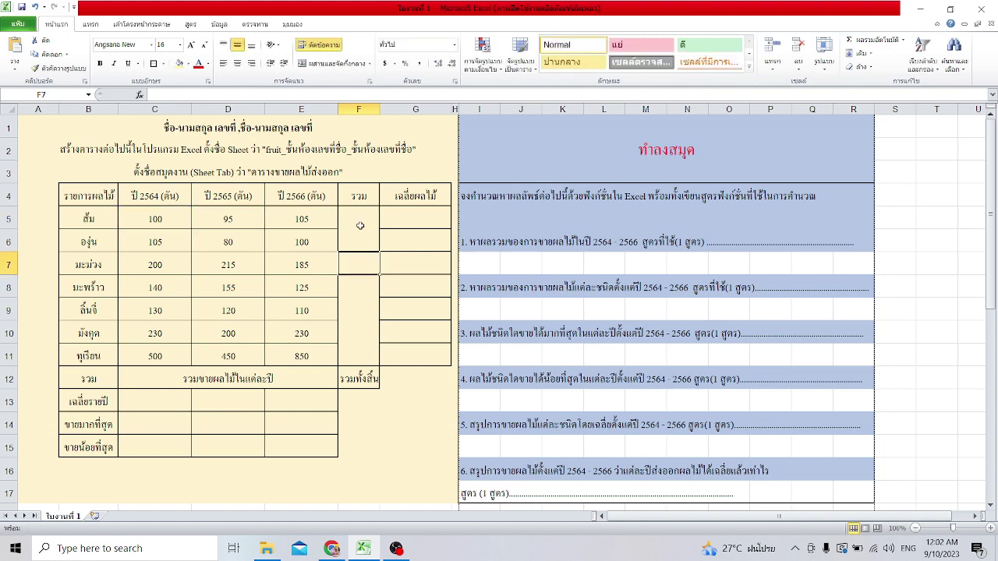
{"action": "left_click", "coordinate": [360, 223]}
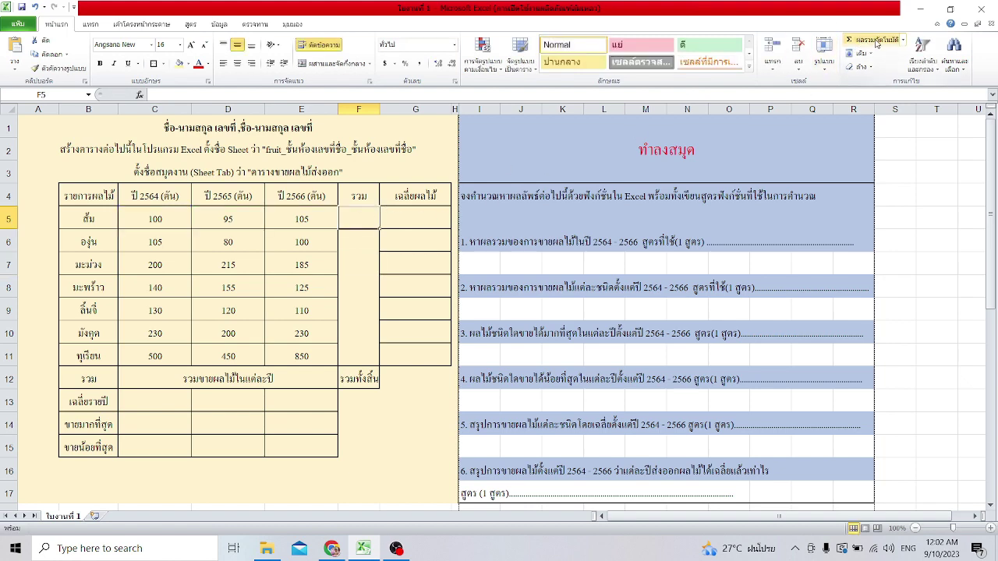
{"action": "left_click", "coordinate": [902, 40]}
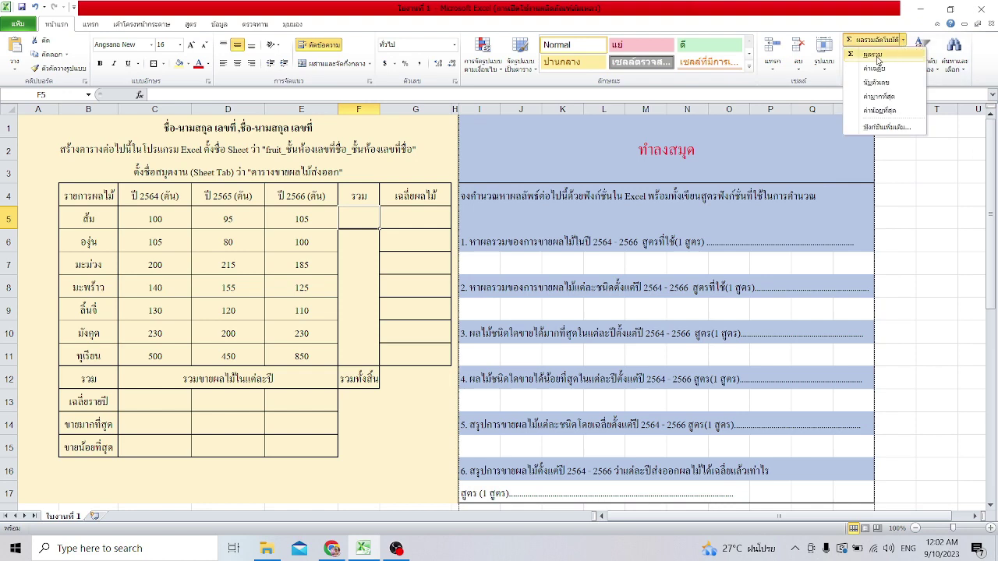
{"action": "left_click", "coordinate": [875, 56]}
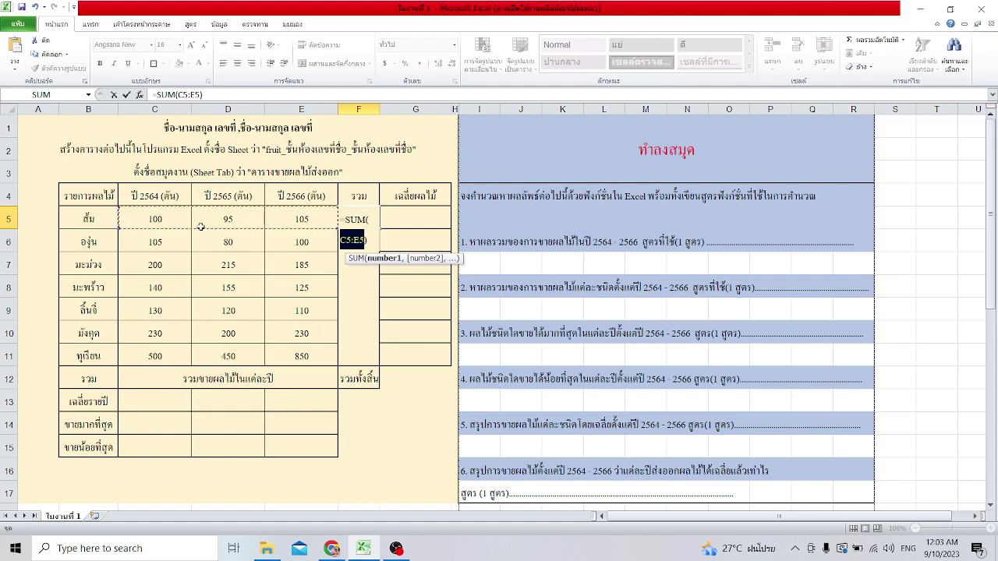
{"action": "left_click_drag", "start_coordinate": [140, 237], "coordinate": [281, 240]}
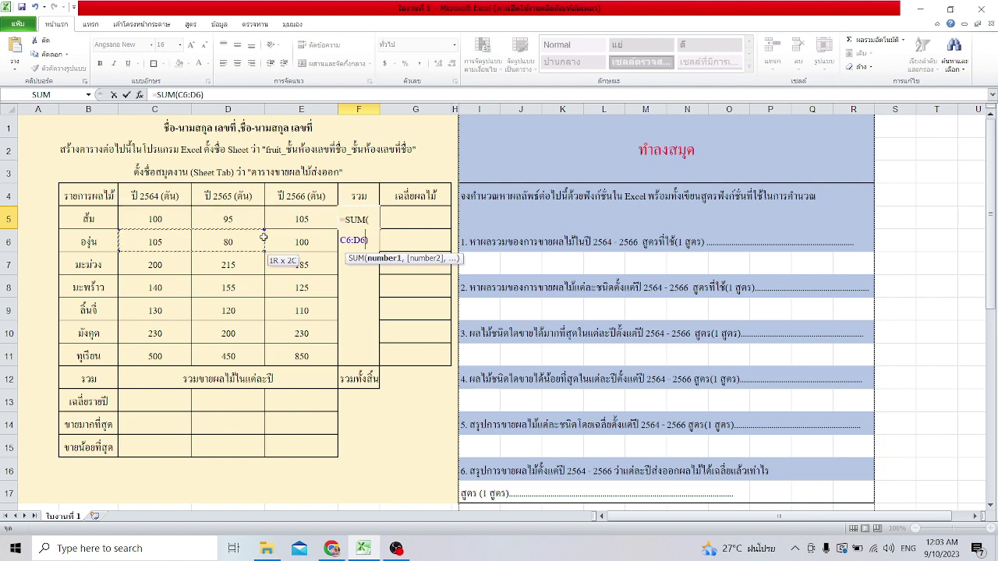
{"action": "left_click_drag", "start_coordinate": [168, 225], "coordinate": [300, 224]}
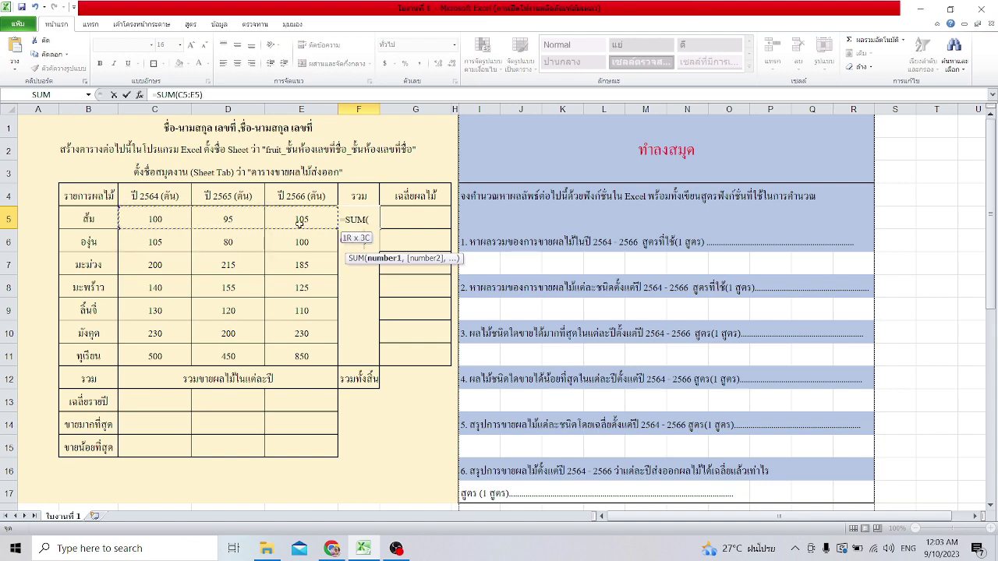
{"action": "key", "text": "Return"}
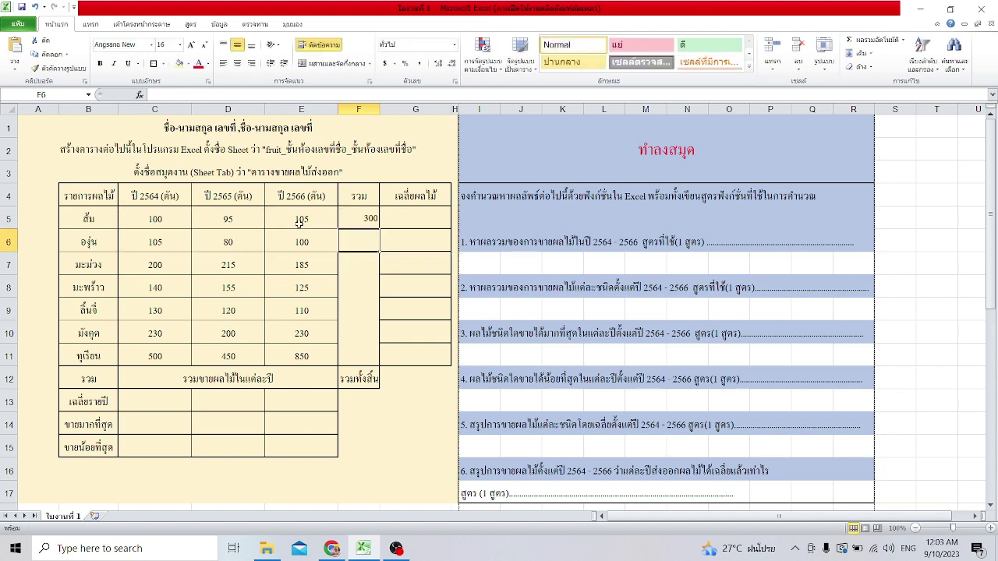
Insert =SUM(C6:E6) in F6, giving the second fruit's total of 285.
{"action": "left_click", "coordinate": [359, 216]}
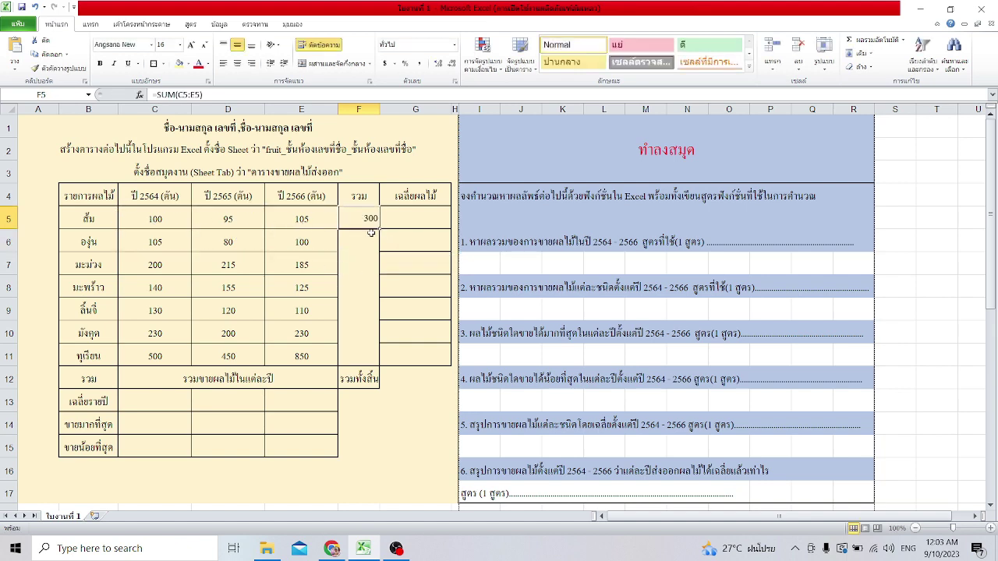
{"action": "left_click", "coordinate": [367, 237]}
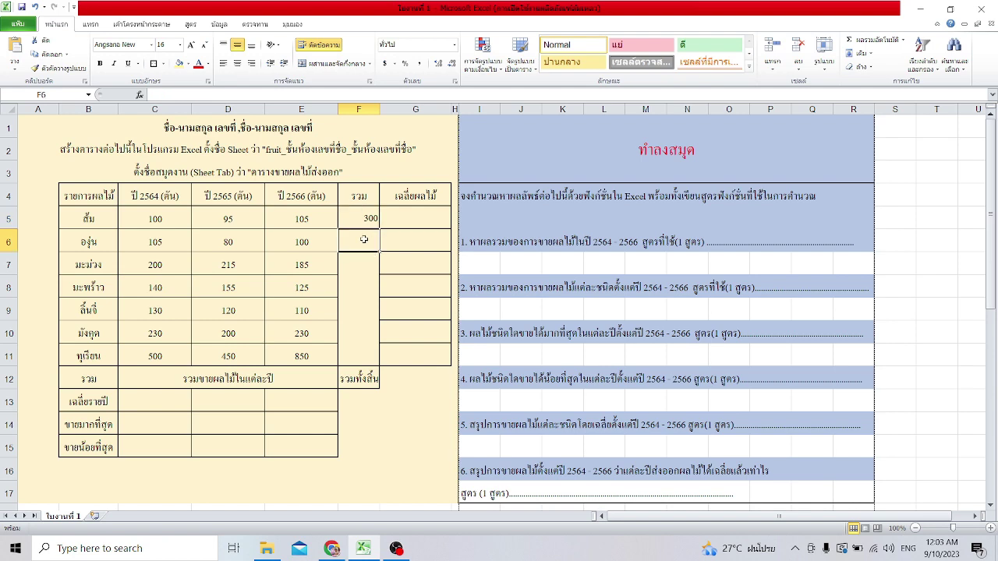
{"action": "left_click", "coordinate": [906, 44]}
{"action": "left_click", "coordinate": [865, 51]}
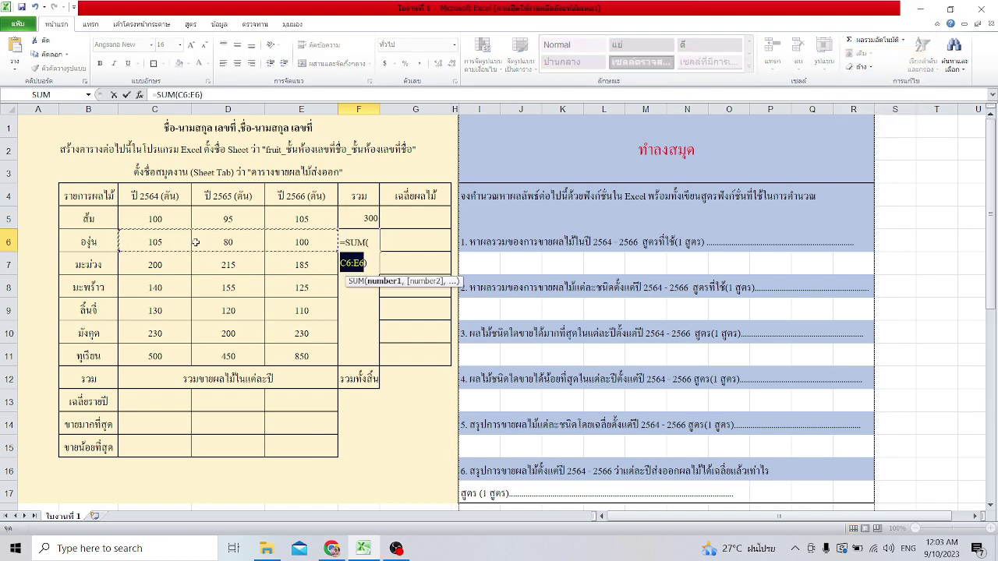
{"action": "key", "text": "Return"}
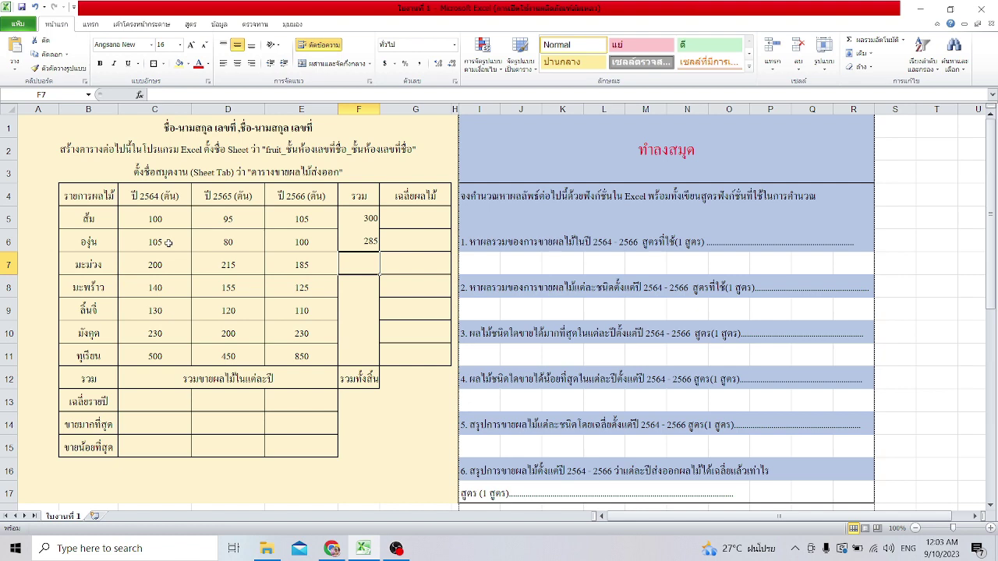
{"action": "left_click", "coordinate": [367, 240]}
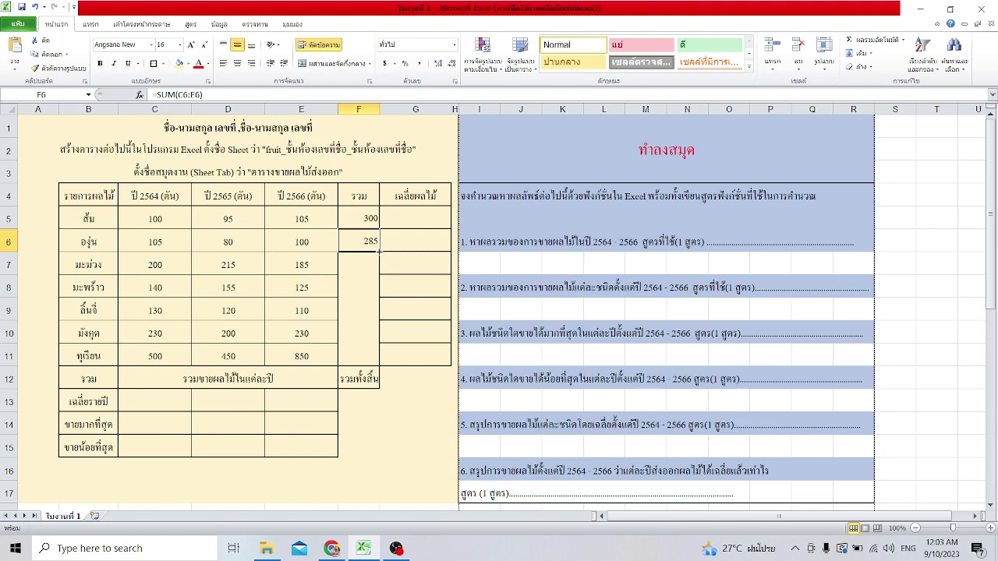
Fill the F6 SUM formula down to F11 (600, 420, 360, 660, 1800) and select F5:F11.
{"action": "left_click_drag", "start_coordinate": [378, 251], "coordinate": [383, 317]}
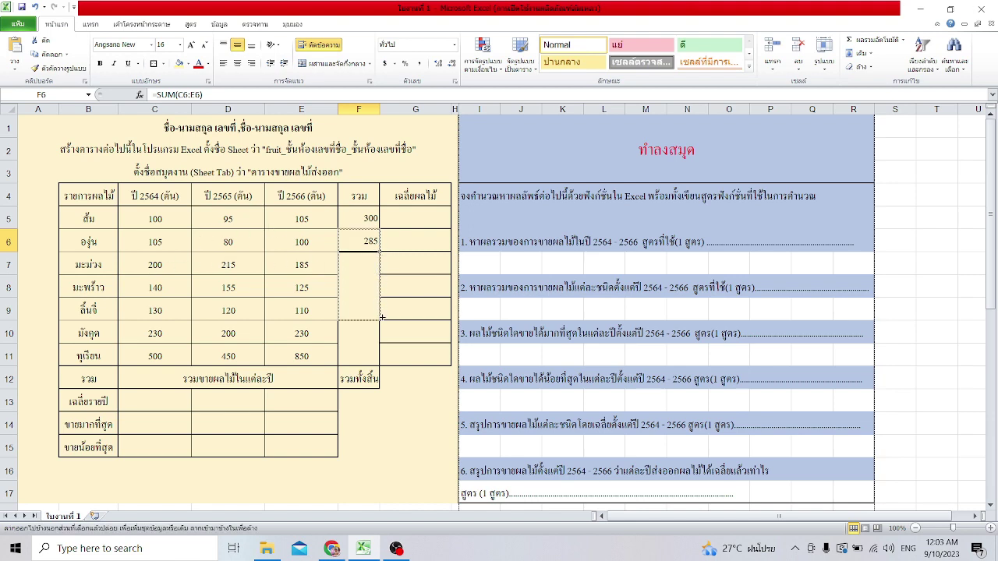
{"action": "left_click_drag", "start_coordinate": [383, 317], "coordinate": [382, 365]}
{"action": "left_click", "coordinate": [368, 265]}
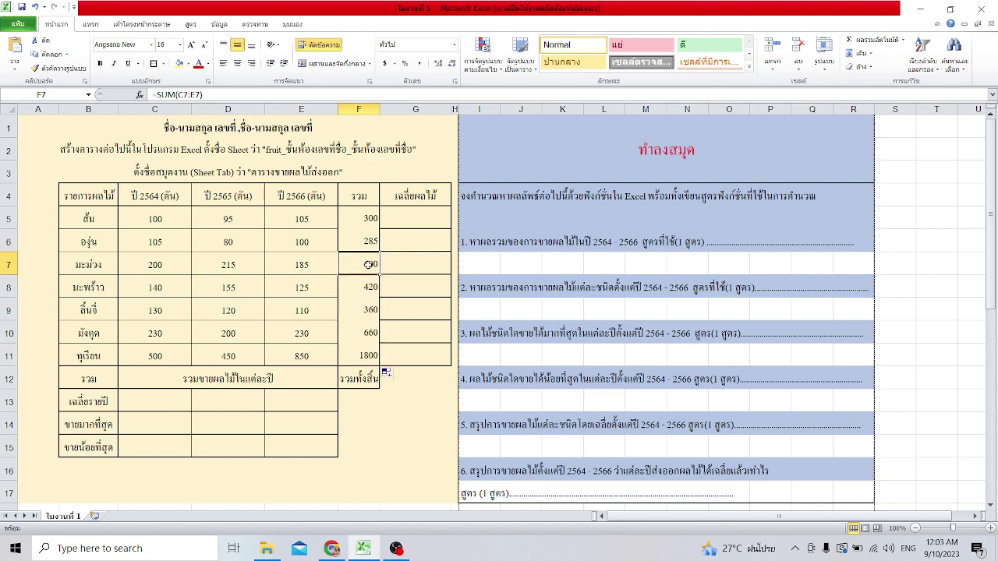
{"action": "left_click", "coordinate": [367, 292]}
{"action": "left_click", "coordinate": [367, 311]}
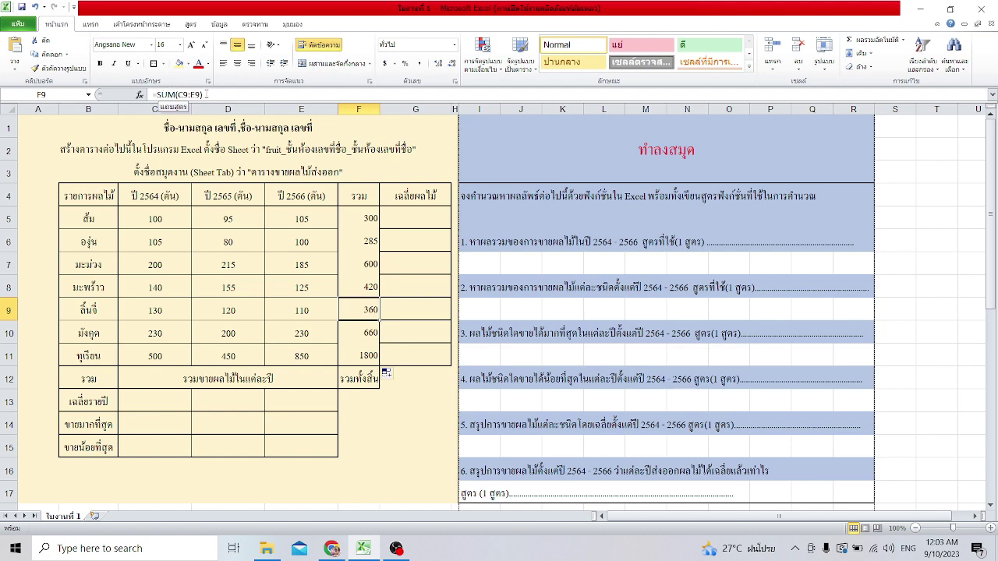
{"action": "left_click", "coordinate": [369, 355]}
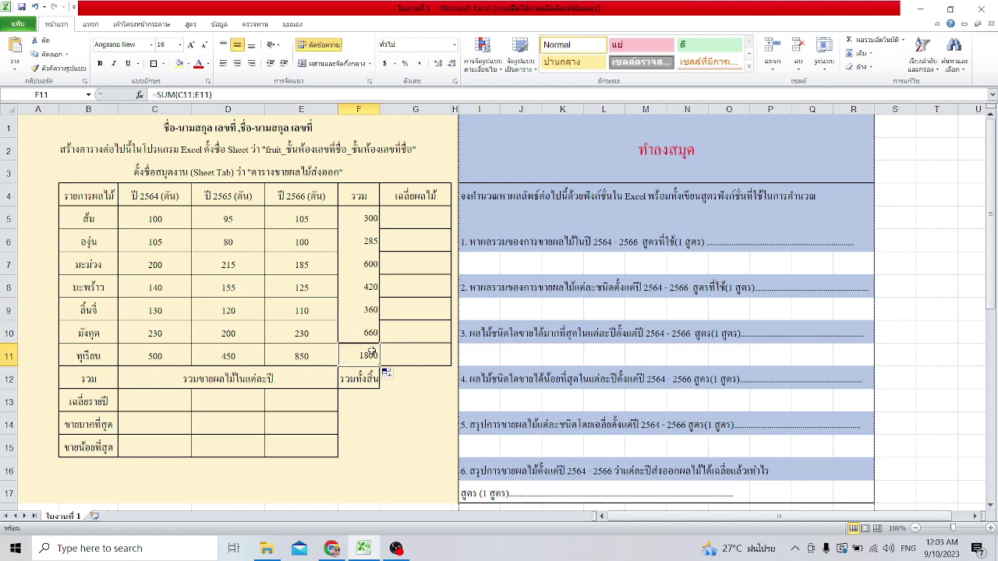
{"action": "left_click_drag", "start_coordinate": [371, 219], "coordinate": [369, 356]}
Centre the F5:F11 row totals and give every cell All Borders.
{"action": "left_click", "coordinate": [239, 64]}
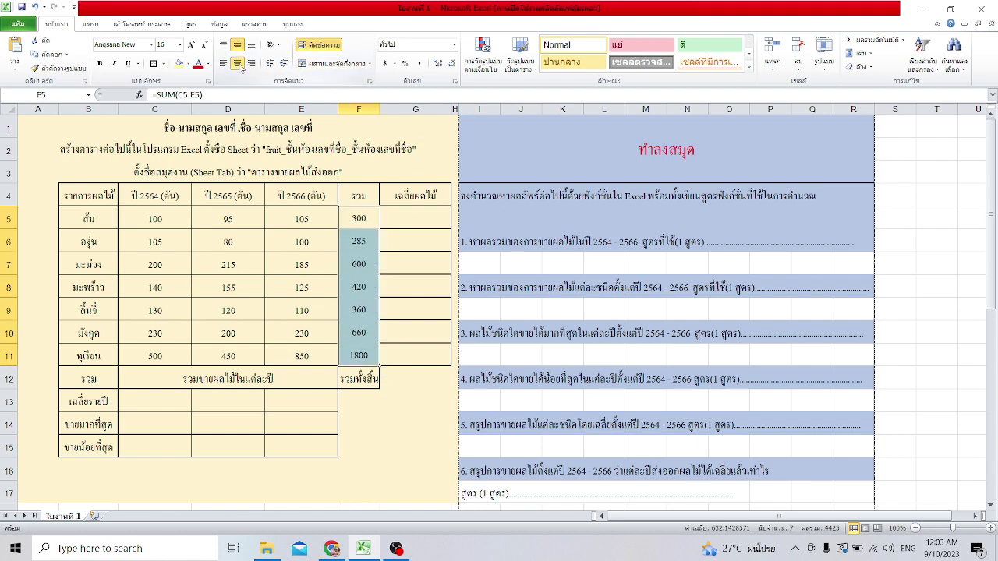
{"action": "left_click", "coordinate": [163, 63]}
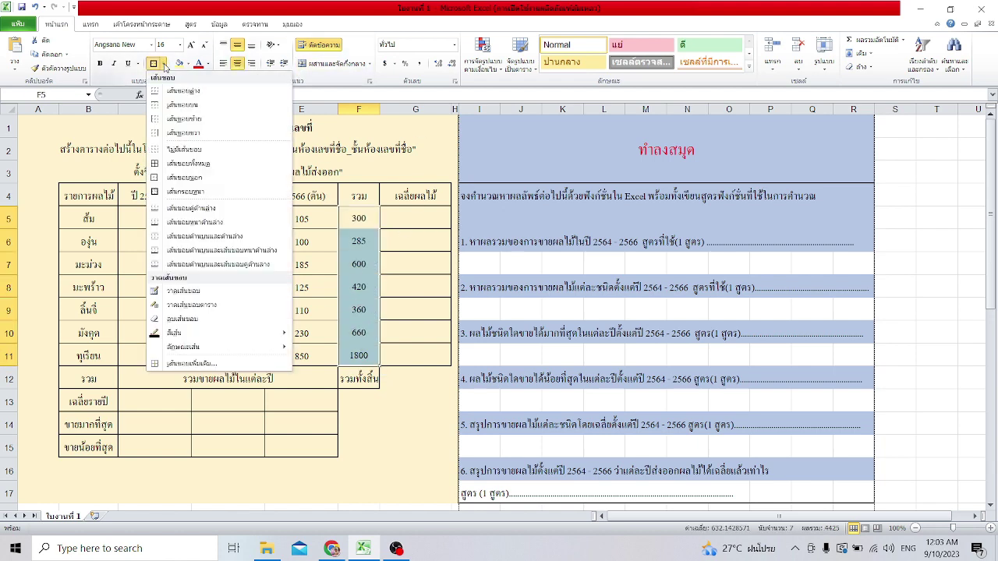
{"action": "left_click", "coordinate": [200, 165]}
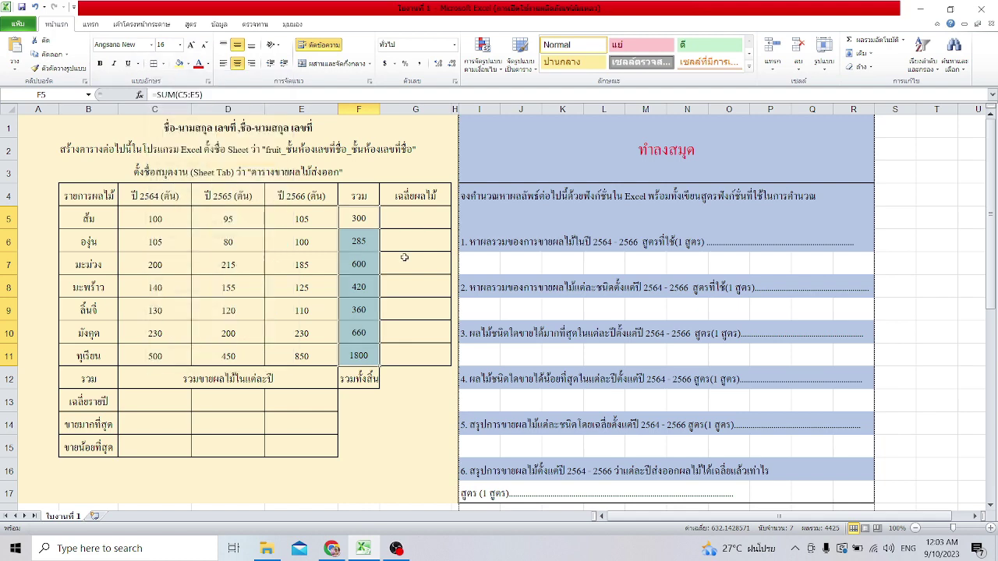
{"action": "left_click", "coordinate": [403, 257]}
Unmerge the row 12 year-total label spanning C12:E12.
{"action": "left_click", "coordinate": [414, 218]}
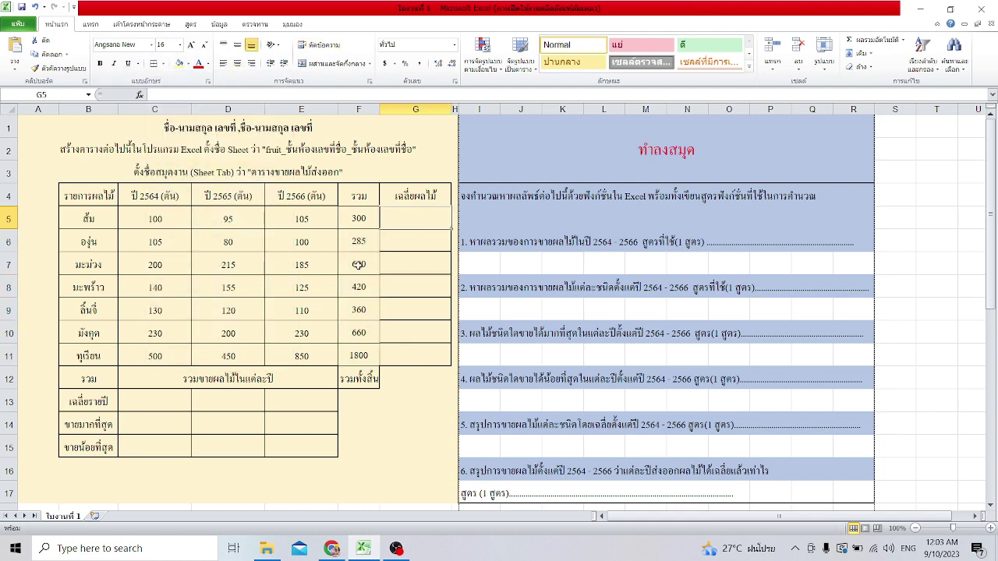
{"action": "left_click", "coordinate": [211, 381]}
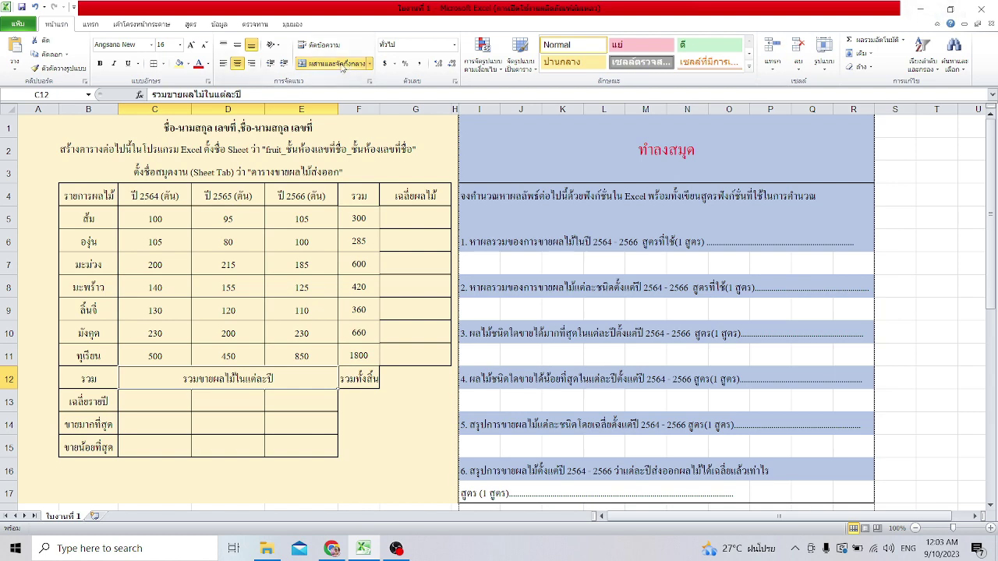
{"action": "left_click", "coordinate": [343, 67]}
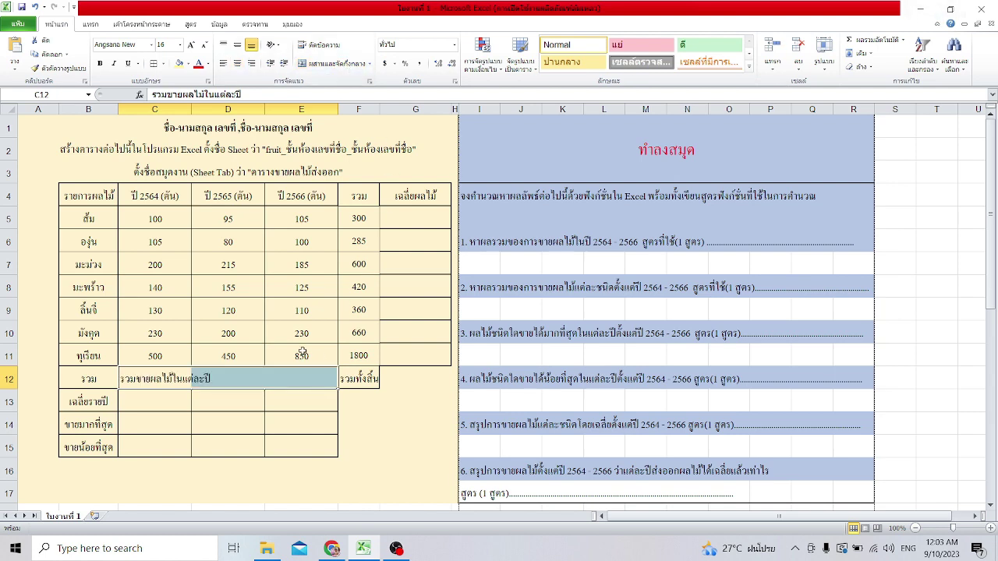
Clear C12's label and enter =SUM(C5:C11) there, giving the 2564 total of 1405.
{"action": "key", "text": "Delete"}
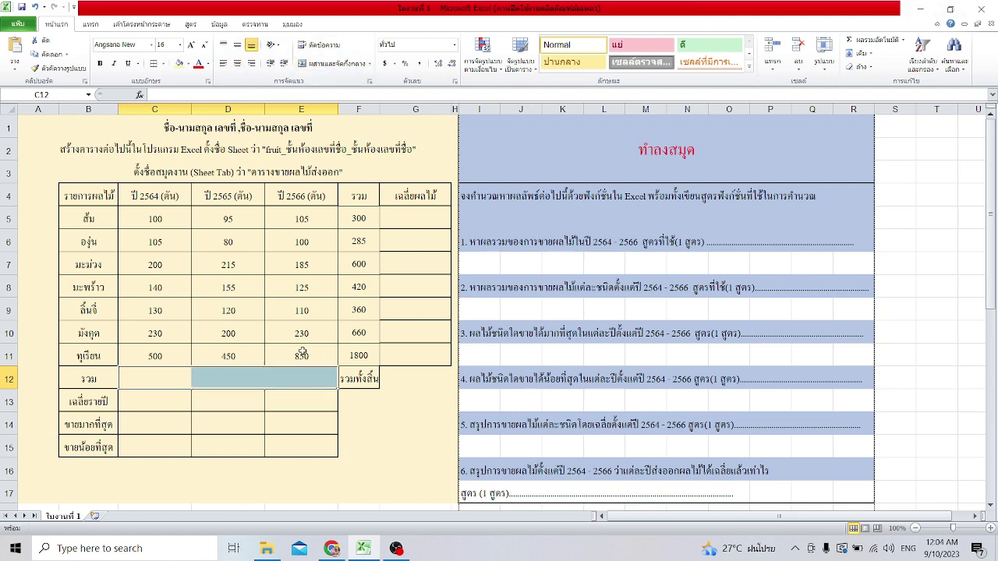
{"action": "left_click", "coordinate": [180, 379]}
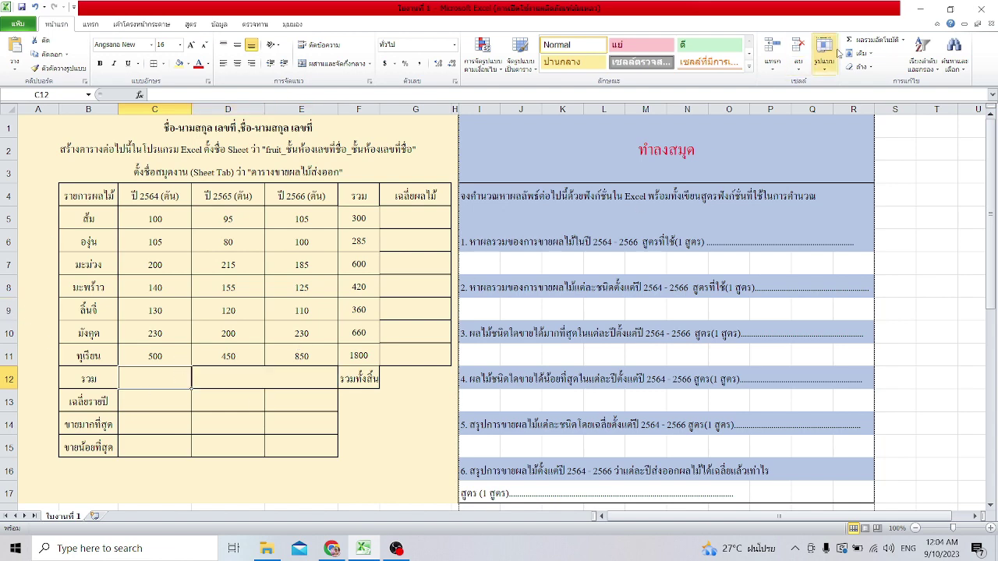
{"action": "left_click", "coordinate": [902, 40]}
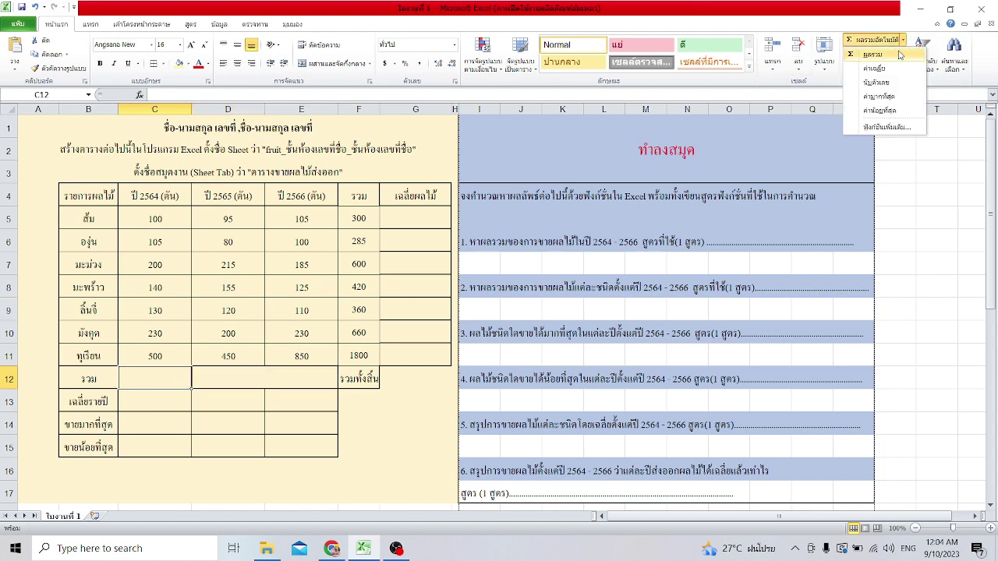
{"action": "left_click", "coordinate": [867, 51]}
{"action": "left_click_drag", "start_coordinate": [134, 226], "coordinate": [159, 355]}
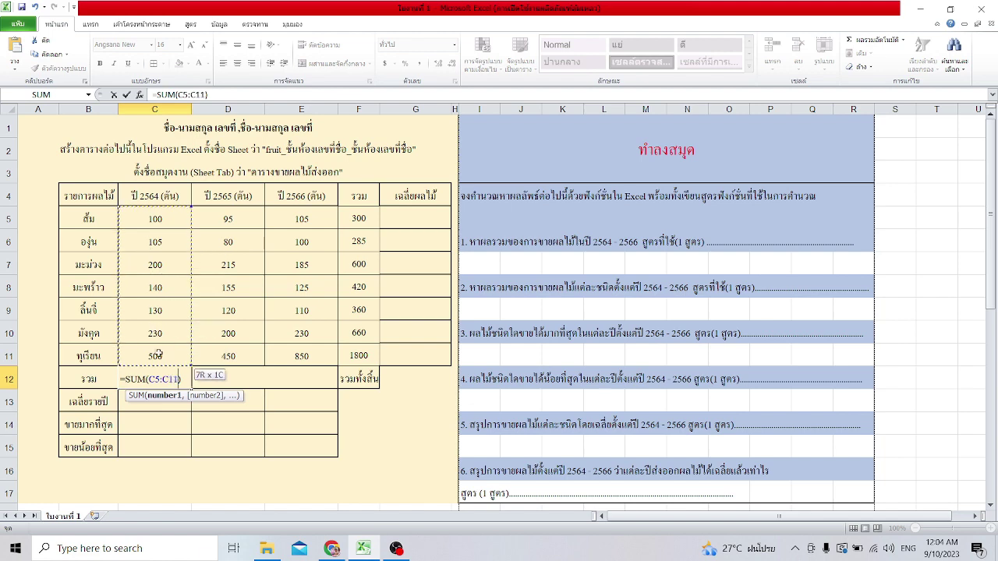
{"action": "key", "text": "Return"}
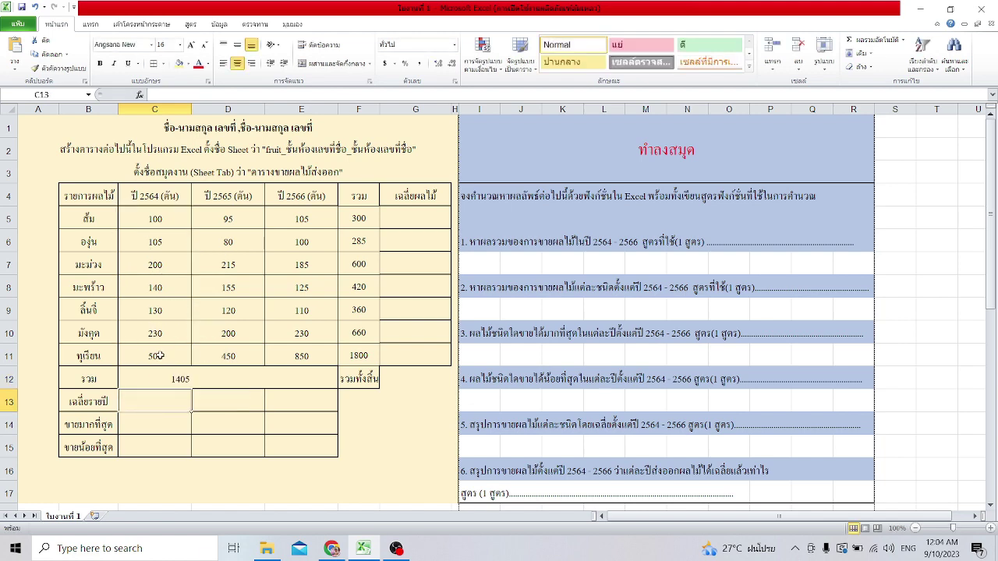
Copy the C12 total across to D12 and E12 (1315, 1705) and centre C12:E12.
{"action": "left_click", "coordinate": [176, 378]}
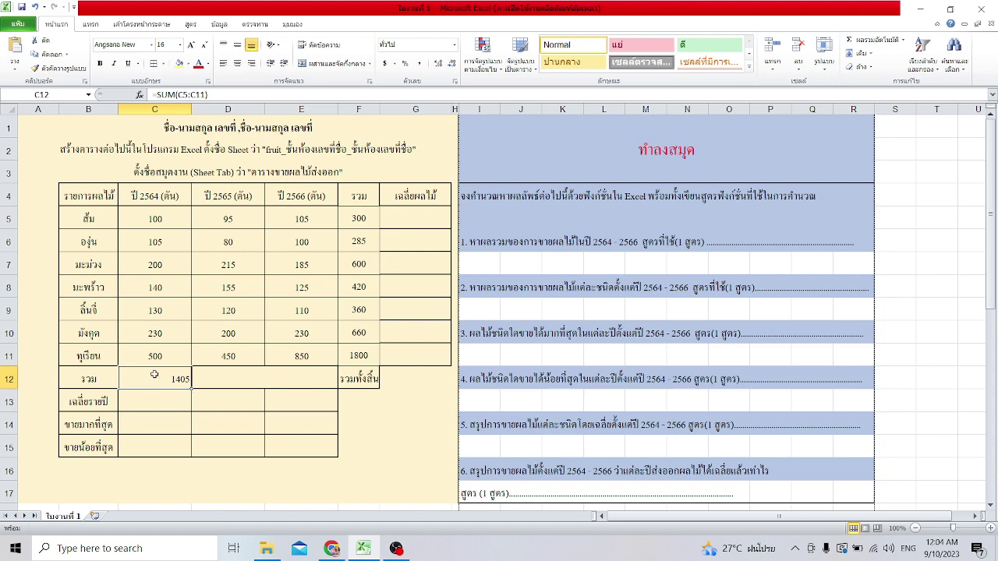
{"action": "left_click_drag", "start_coordinate": [191, 390], "coordinate": [237, 385]}
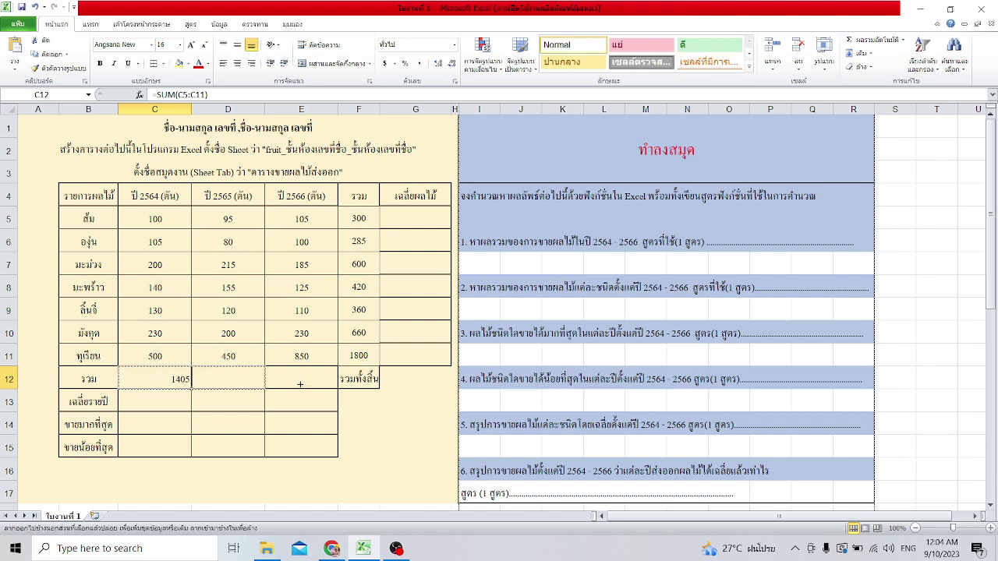
{"action": "left_click_drag", "start_coordinate": [301, 384], "coordinate": [318, 382]}
{"action": "left_click", "coordinate": [140, 378]}
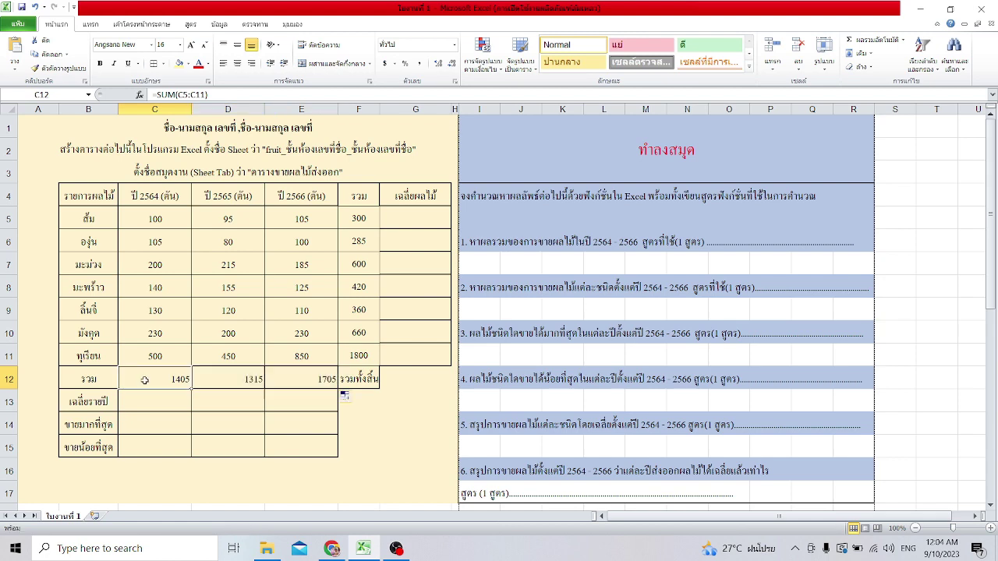
{"action": "left_click_drag", "start_coordinate": [171, 379], "coordinate": [295, 378]}
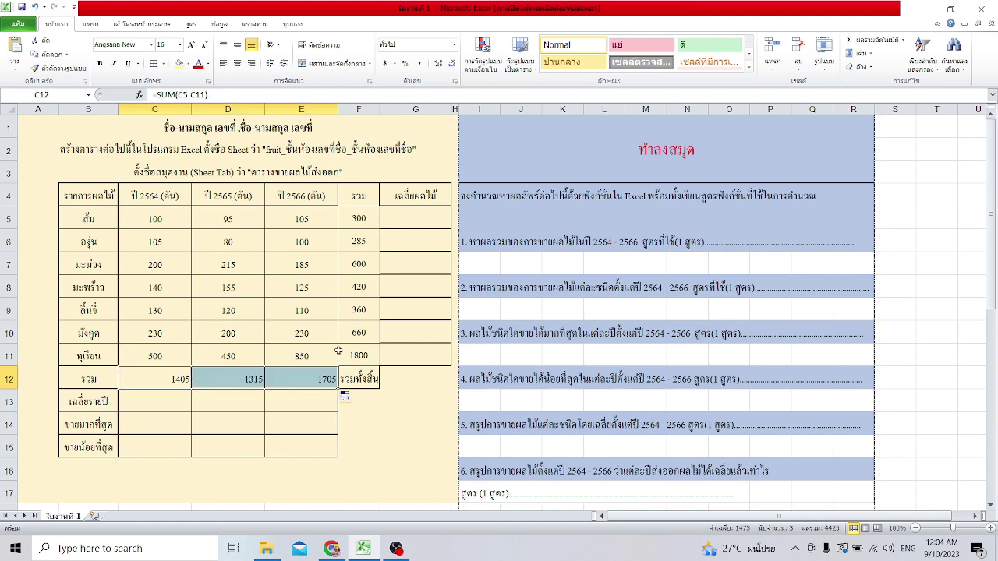
{"action": "left_click", "coordinate": [241, 65]}
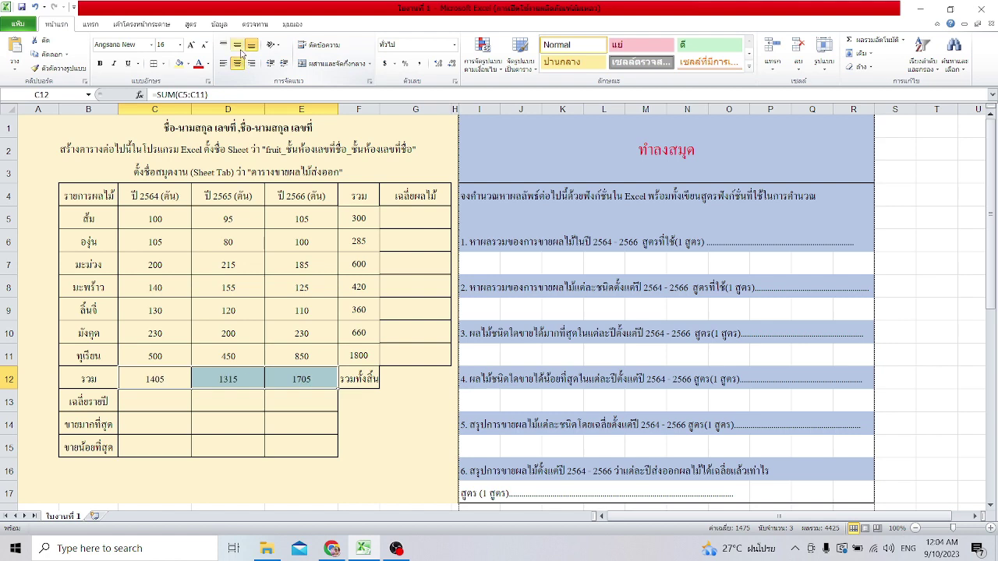
Put a centred =SUM(C5:E11) grand total of 4425 in F12.
{"action": "left_click", "coordinate": [365, 377]}
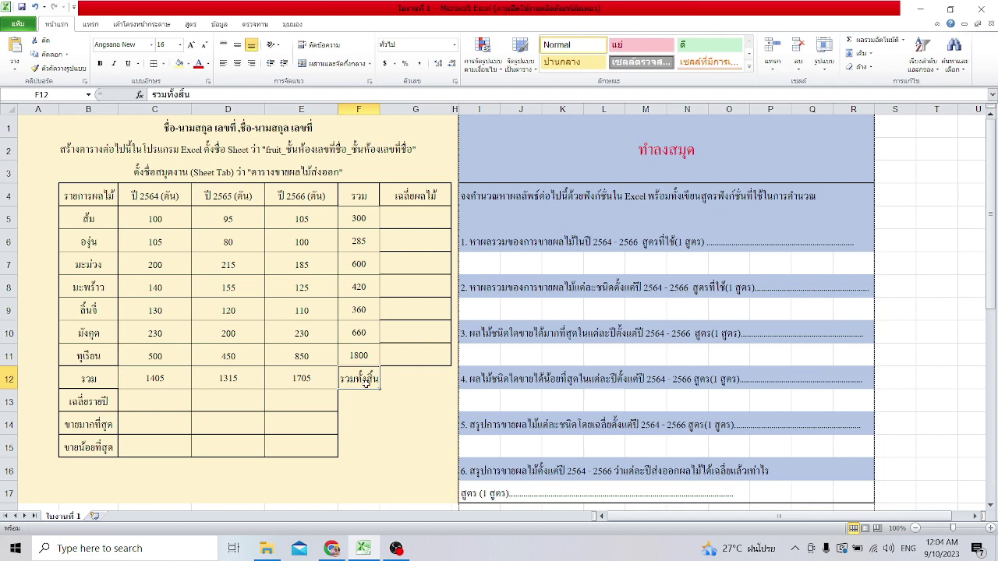
{"action": "left_click", "coordinate": [903, 44]}
{"action": "left_click", "coordinate": [861, 65]}
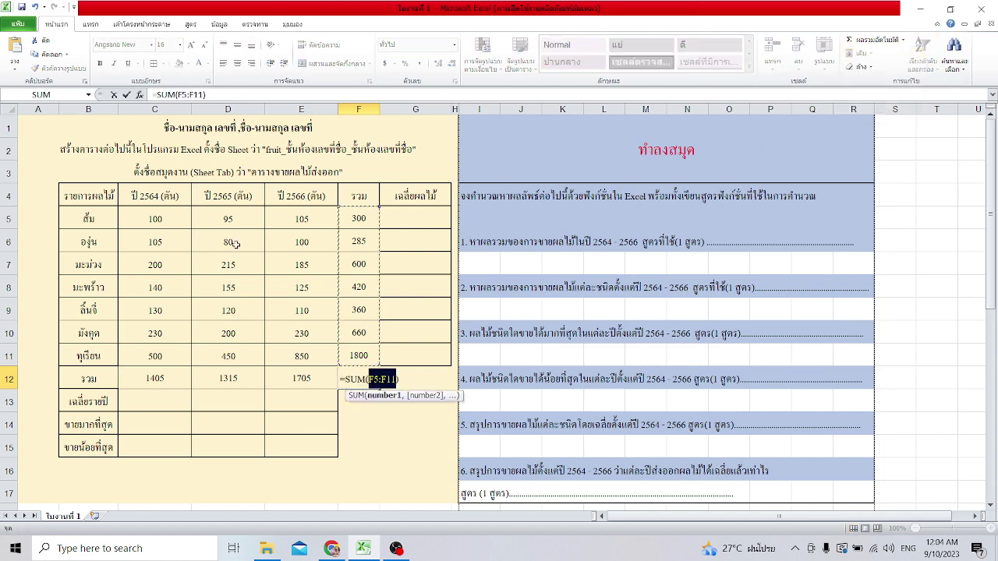
{"action": "left_click_drag", "start_coordinate": [155, 218], "coordinate": [320, 353]}
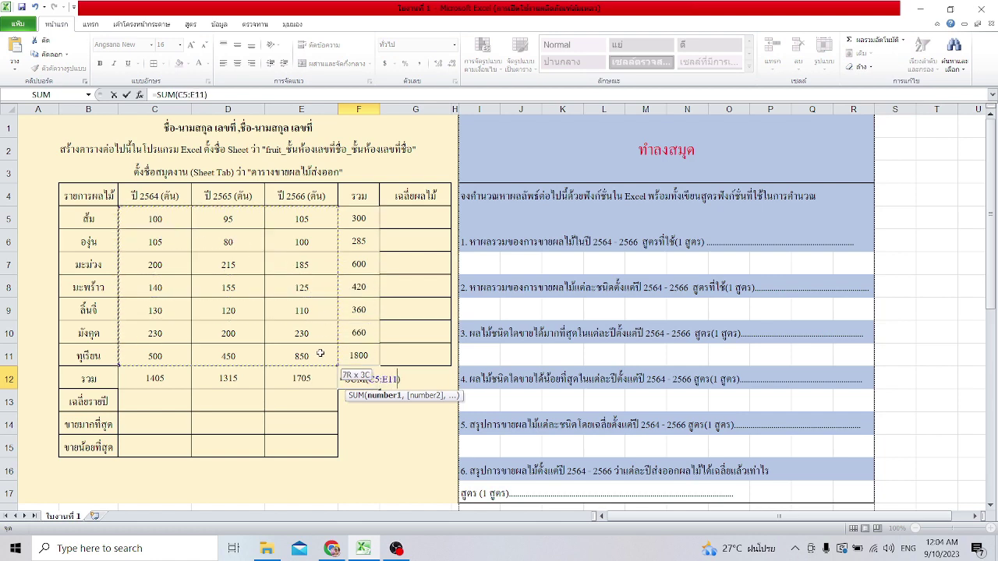
{"action": "key", "text": "Return"}
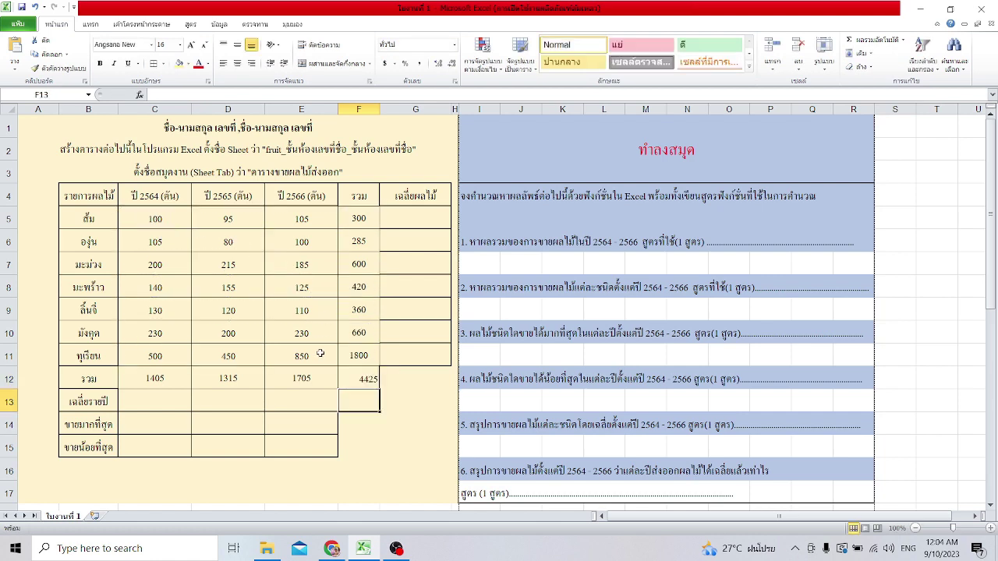
{"action": "left_click", "coordinate": [358, 379]}
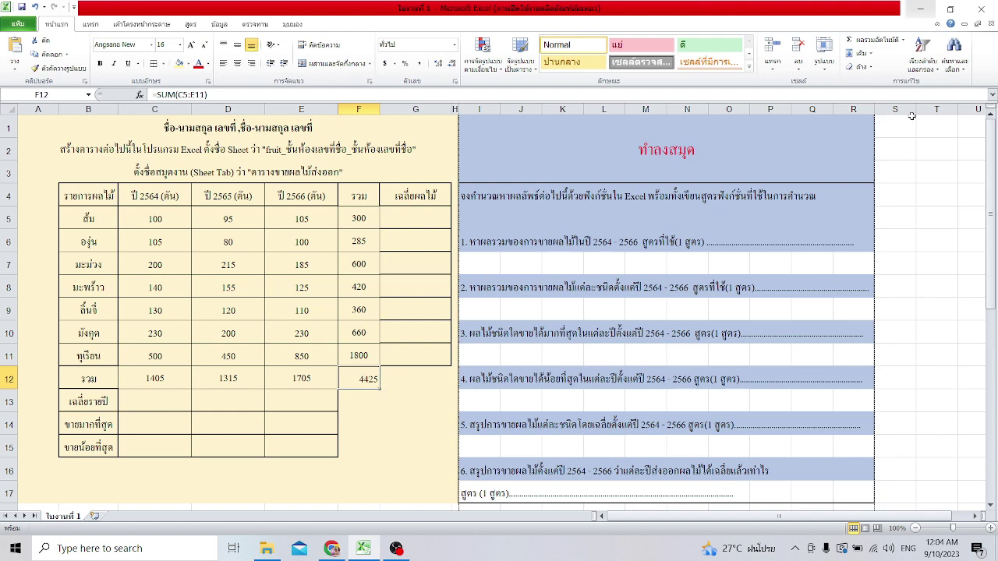
{"action": "left_click", "coordinate": [237, 62]}
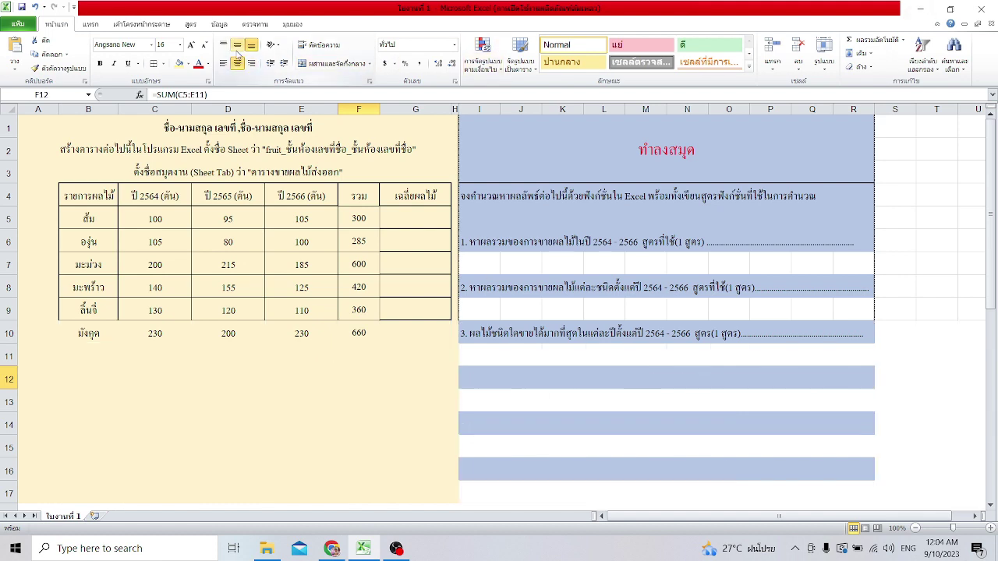
{"action": "left_click", "coordinate": [416, 220]}
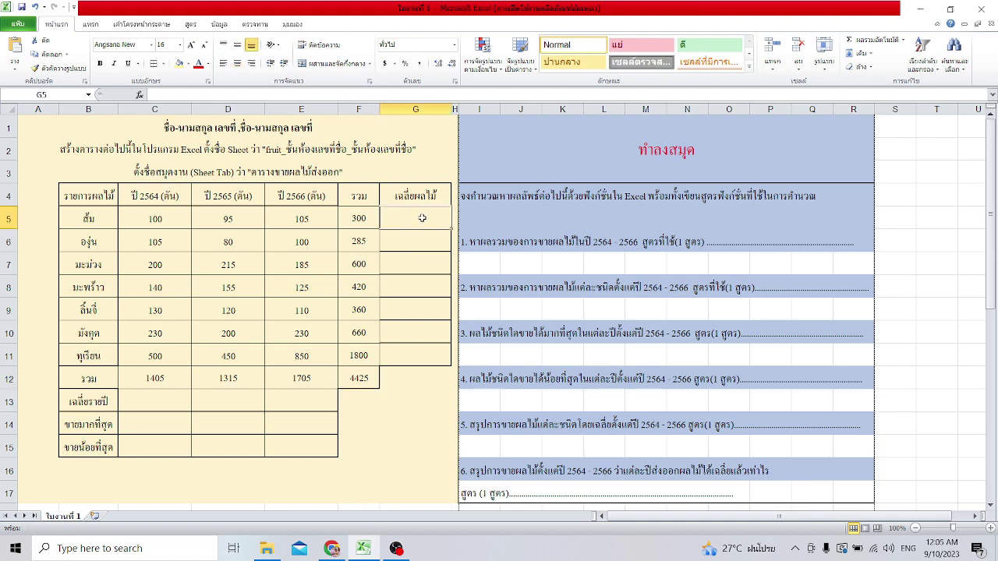
Enter AVERAGE formulas in G5 (C5:E5) and G6 (C6:E6), giving 100 and 95.
{"action": "left_click", "coordinate": [903, 39]}
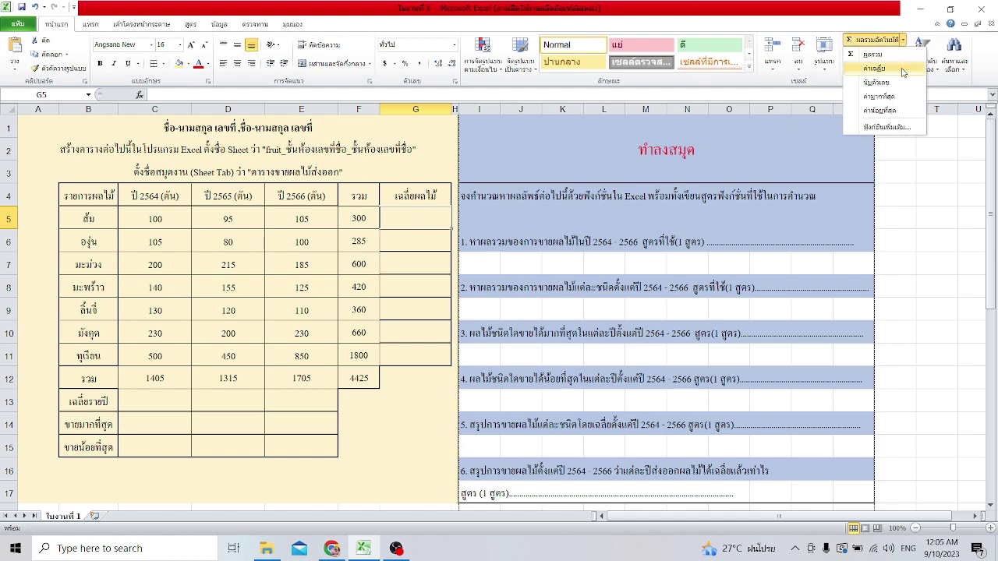
{"action": "left_click", "coordinate": [874, 69]}
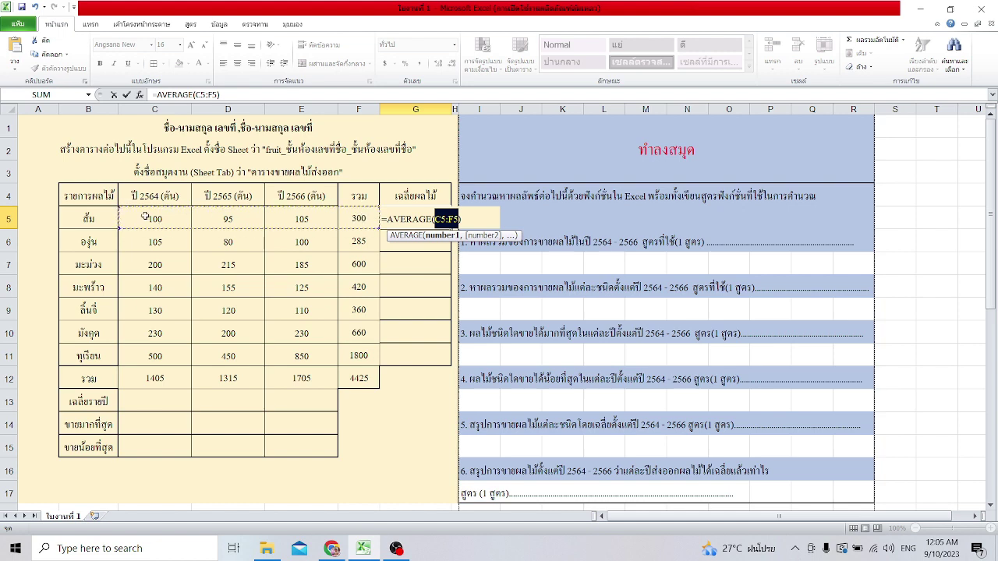
{"action": "mouse_move", "coordinate": [131, 217]}
{"action": "left_mouse_down"}
{"action": "mouse_move", "coordinate": [339, 216]}
{"action": "mouse_move", "coordinate": [323, 213]}
{"action": "left_mouse_up"}
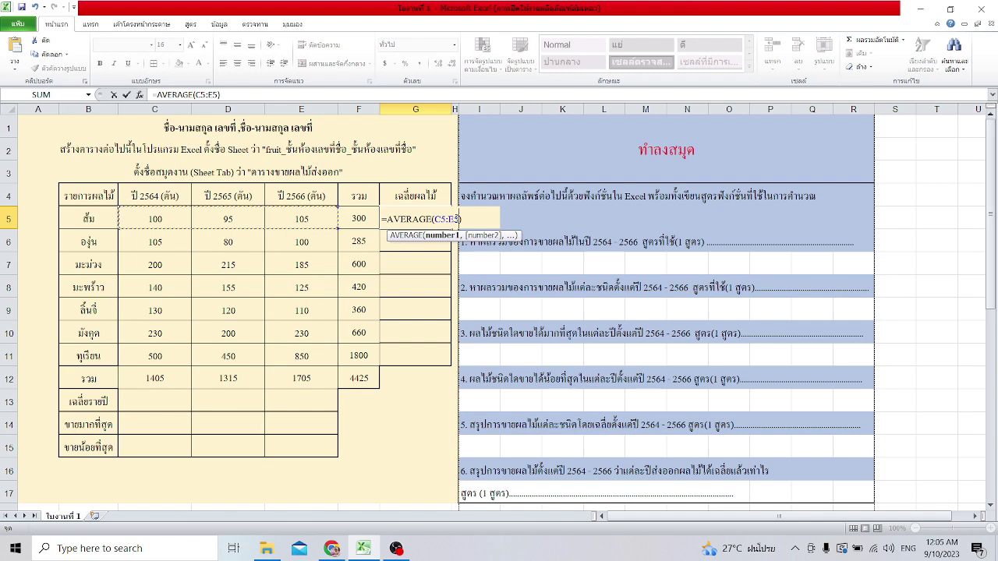
{"action": "key", "text": "Return"}
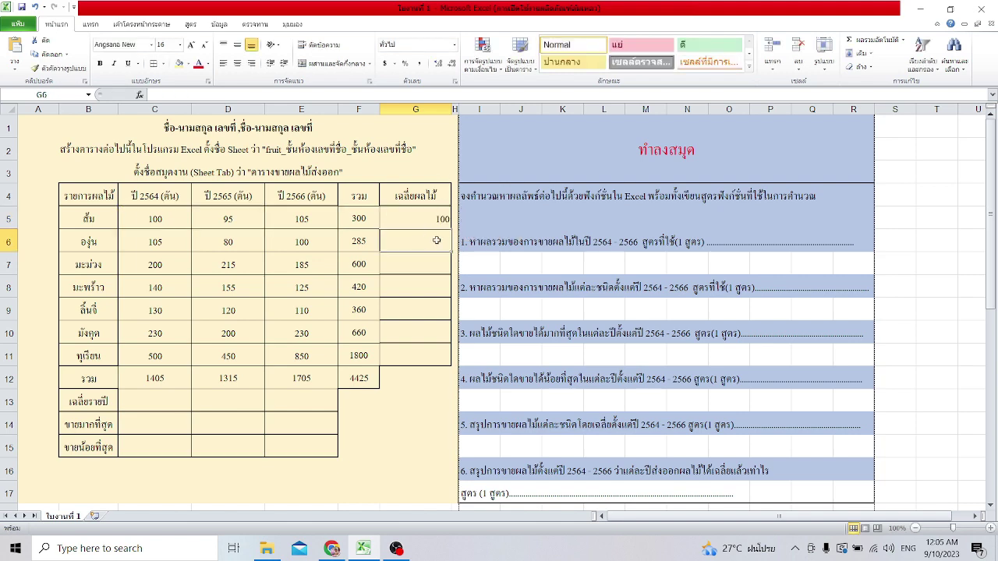
{"action": "left_click", "coordinate": [902, 42]}
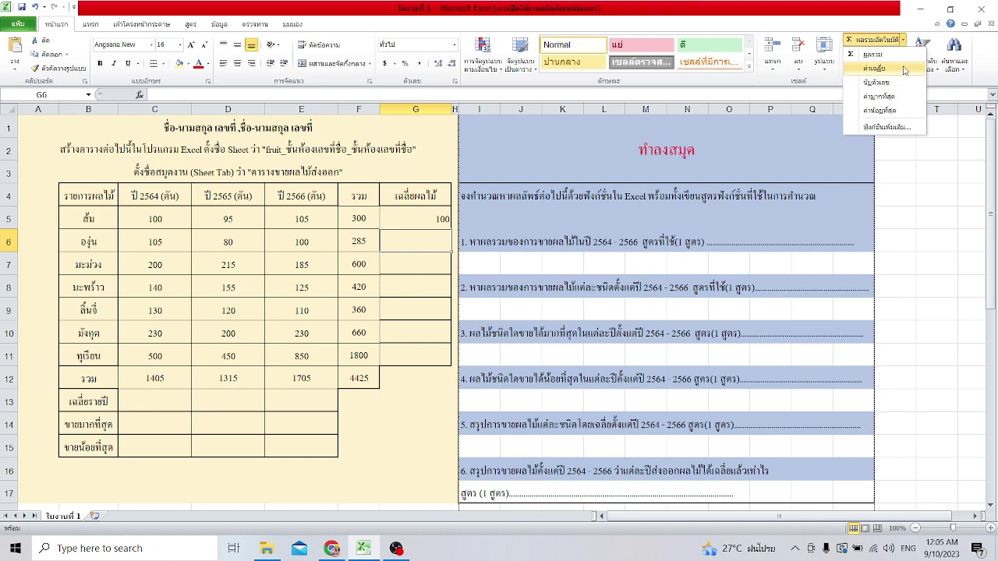
{"action": "left_click", "coordinate": [874, 69]}
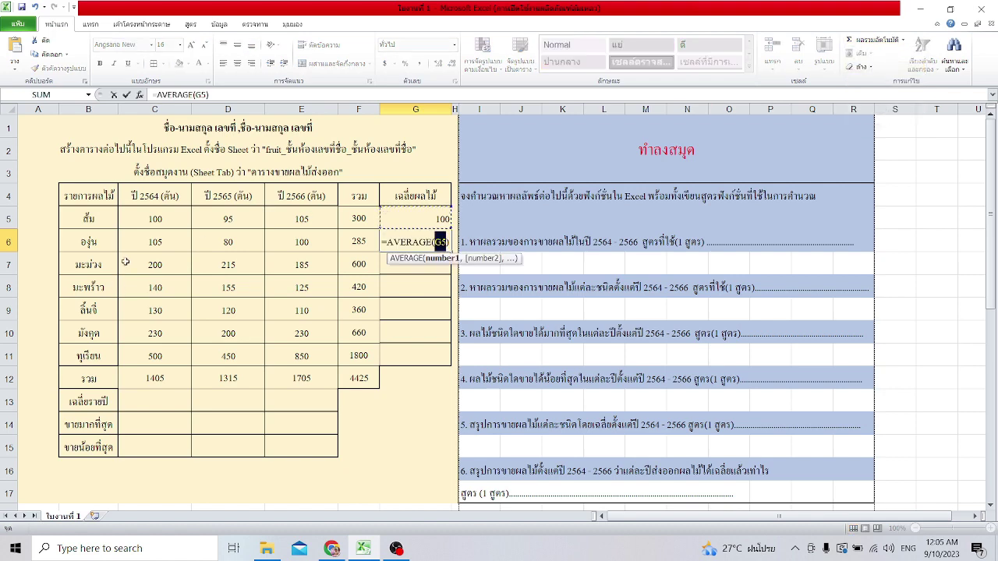
{"action": "left_click_drag", "start_coordinate": [160, 246], "coordinate": [286, 246]}
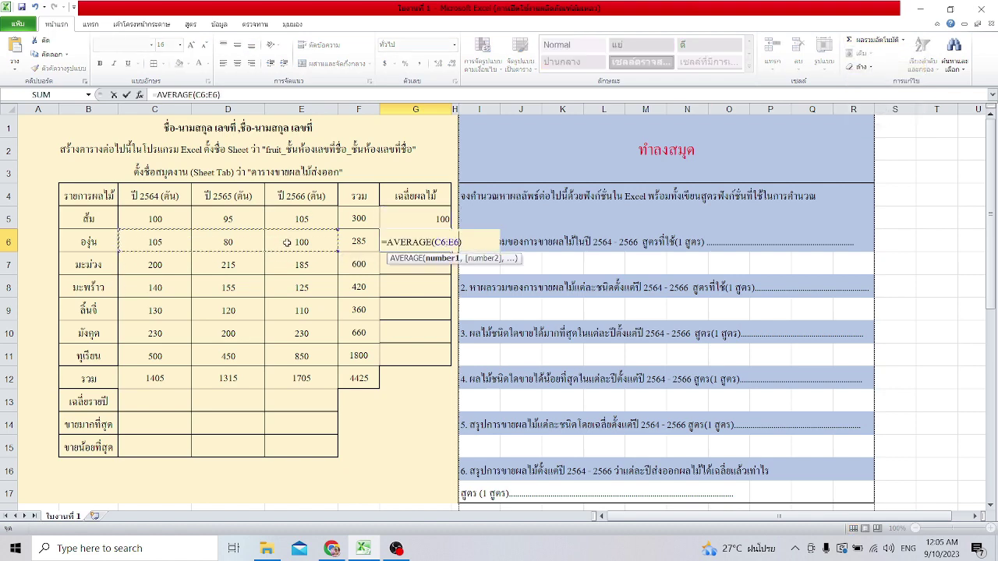
{"action": "key", "text": "Return"}
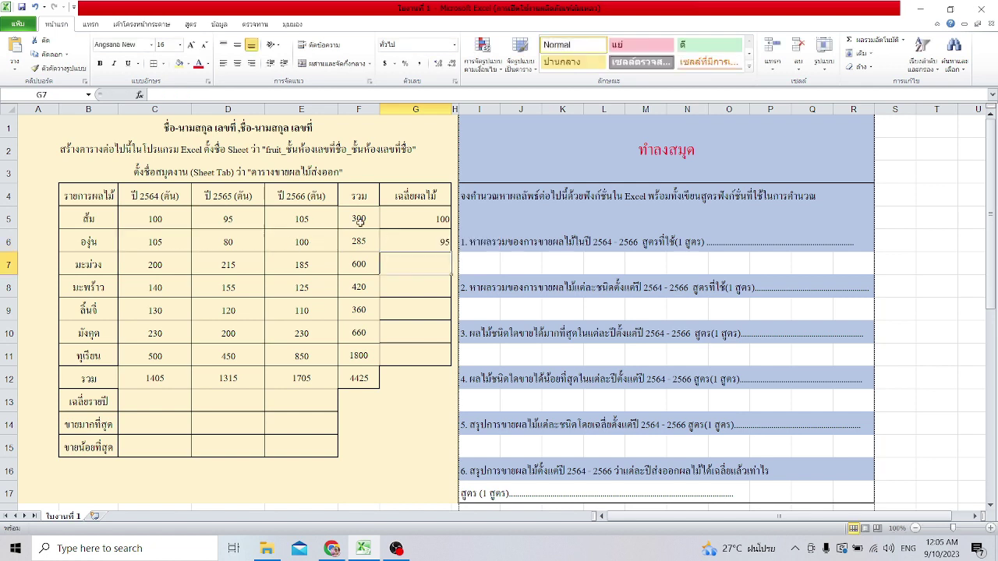
Fill the G6 average down to G11 and centre the G5:G11 averages.
{"action": "left_click", "coordinate": [440, 238]}
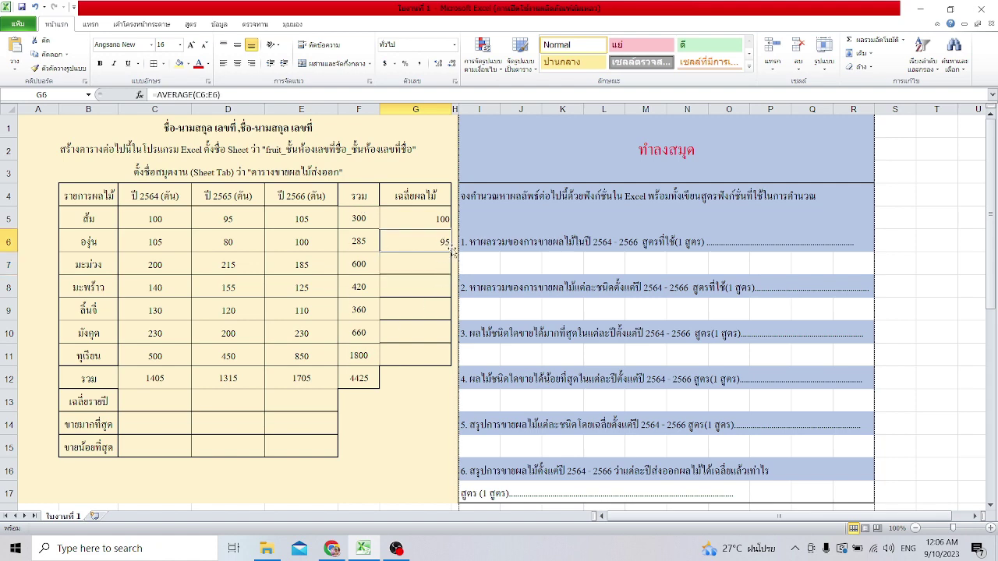
{"action": "left_click_drag", "start_coordinate": [451, 251], "coordinate": [455, 358]}
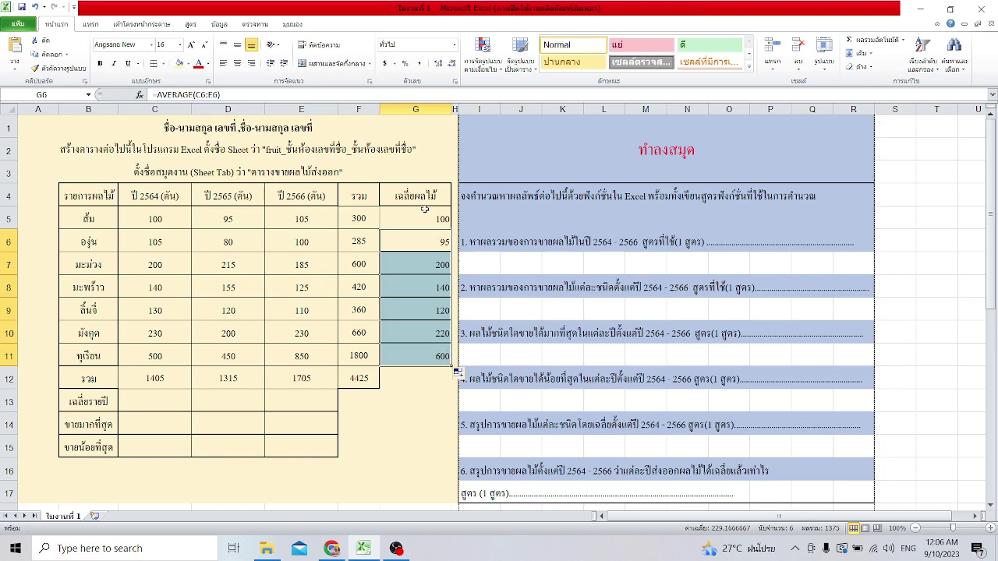
{"action": "left_click_drag", "start_coordinate": [424, 210], "coordinate": [424, 356]}
{"action": "left_click", "coordinate": [237, 63]}
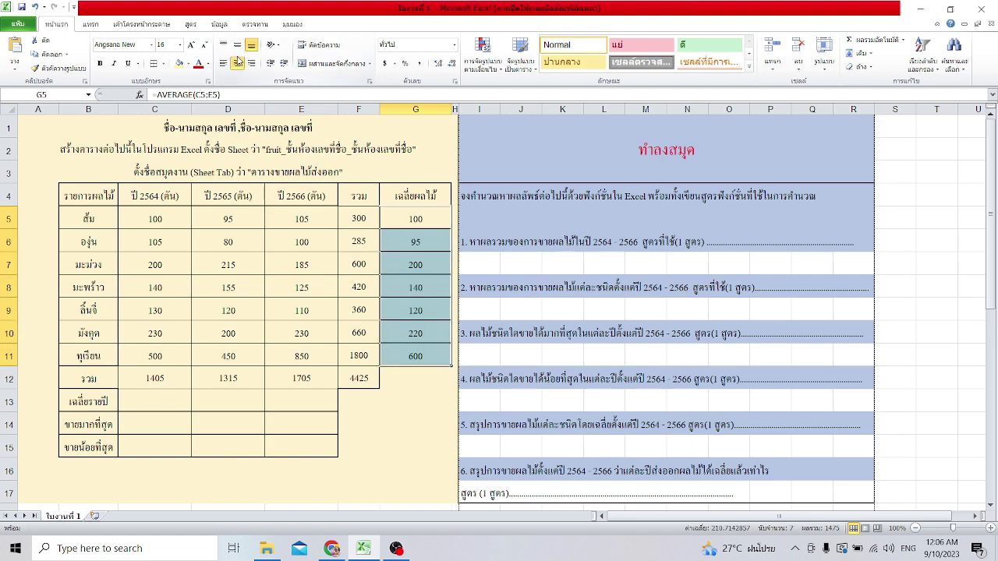
Average C5:C11 in C13 and fill across to E13 (200.71, 187.86, 243.57).
{"action": "left_click", "coordinate": [141, 396]}
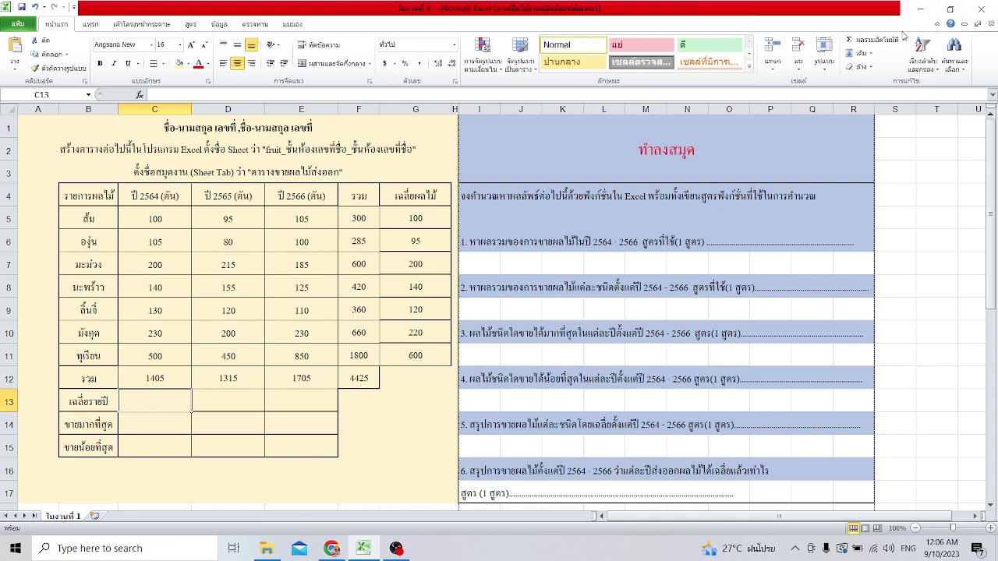
{"action": "left_click", "coordinate": [903, 38]}
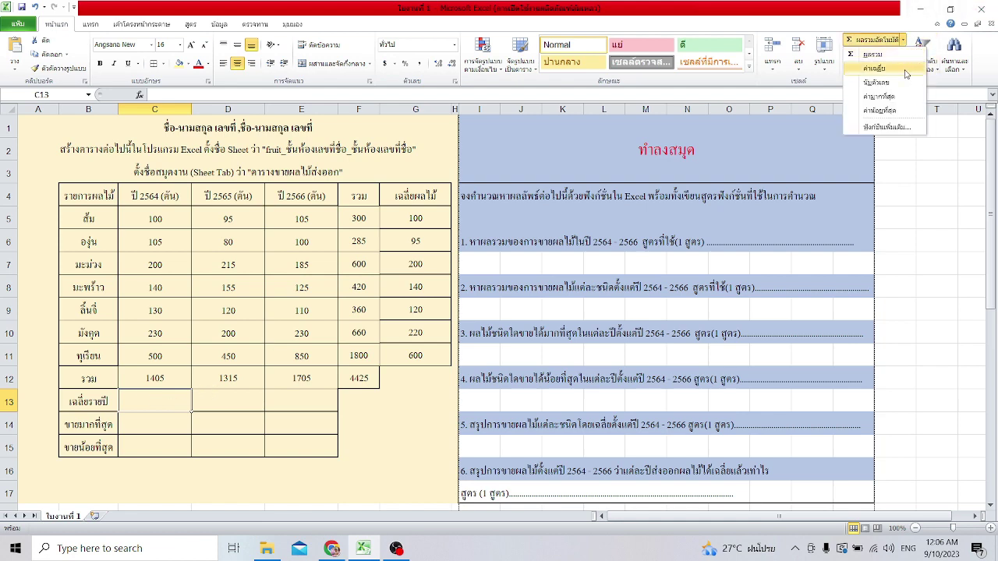
{"action": "left_click", "coordinate": [874, 68]}
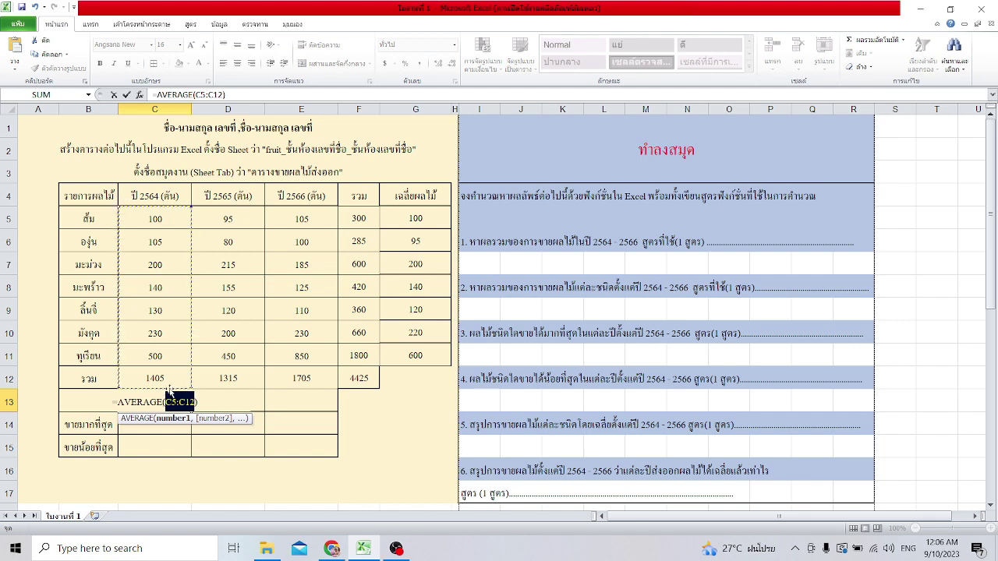
{"action": "left_click_drag", "start_coordinate": [168, 219], "coordinate": [173, 356]}
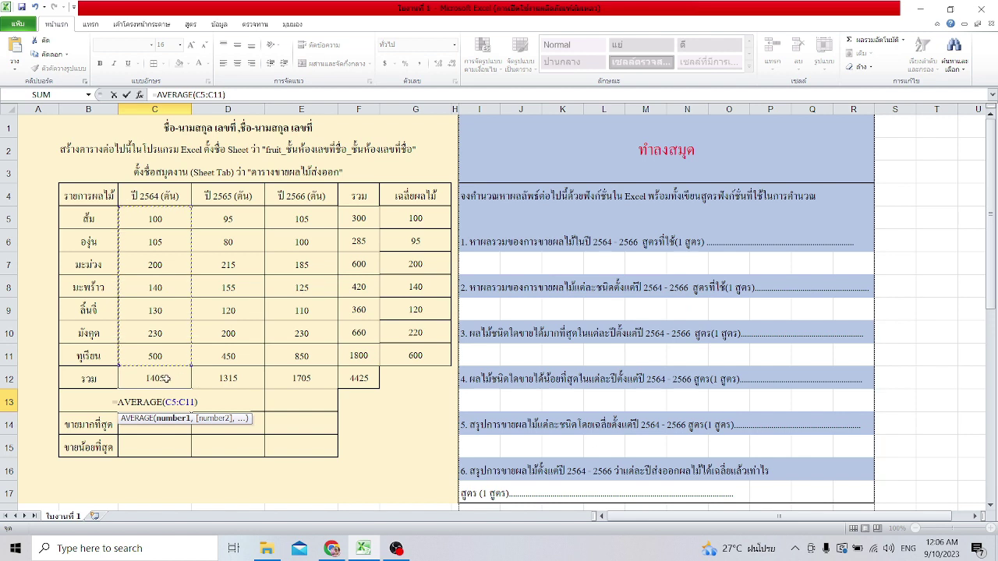
{"action": "key", "text": "Return"}
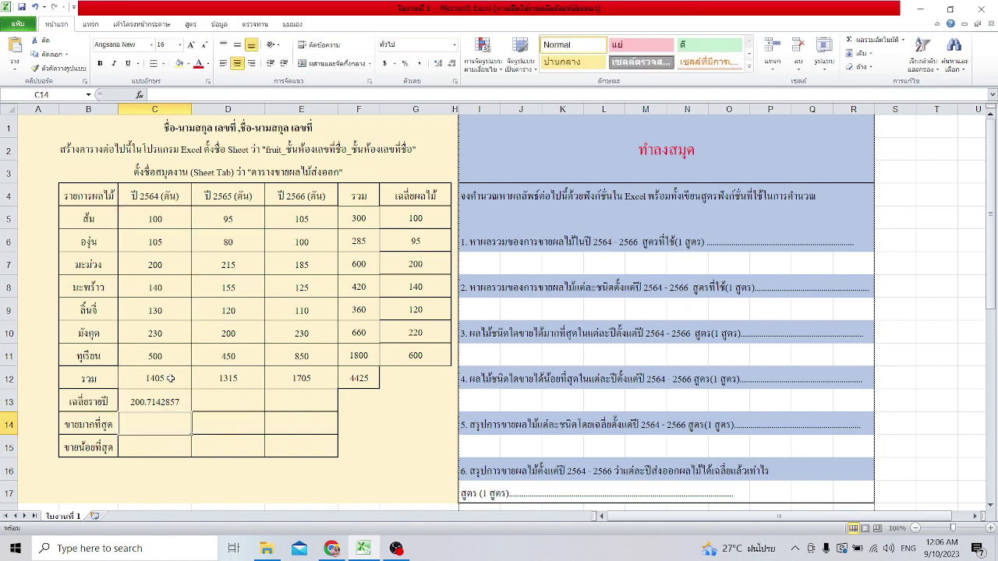
{"action": "left_click", "coordinate": [168, 394]}
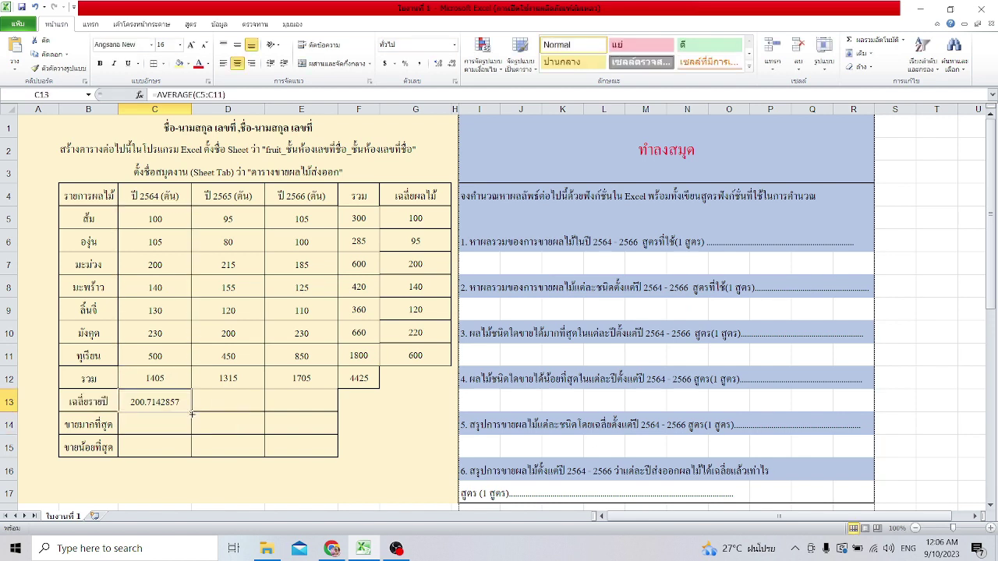
{"action": "left_click_drag", "start_coordinate": [190, 411], "coordinate": [311, 405]}
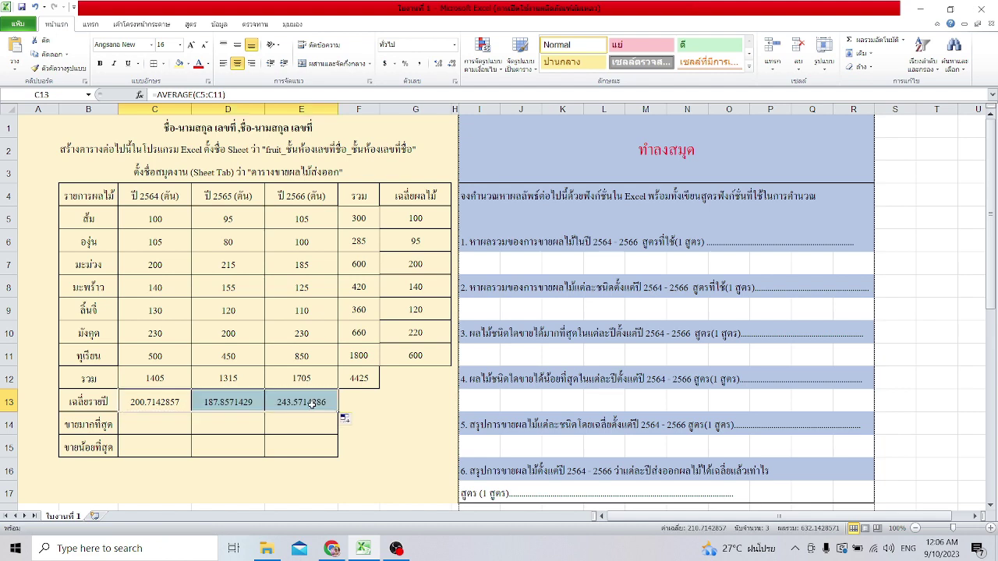
{"action": "left_click", "coordinate": [149, 429]}
{"action": "left_click_drag", "start_coordinate": [173, 404], "coordinate": [307, 399]}
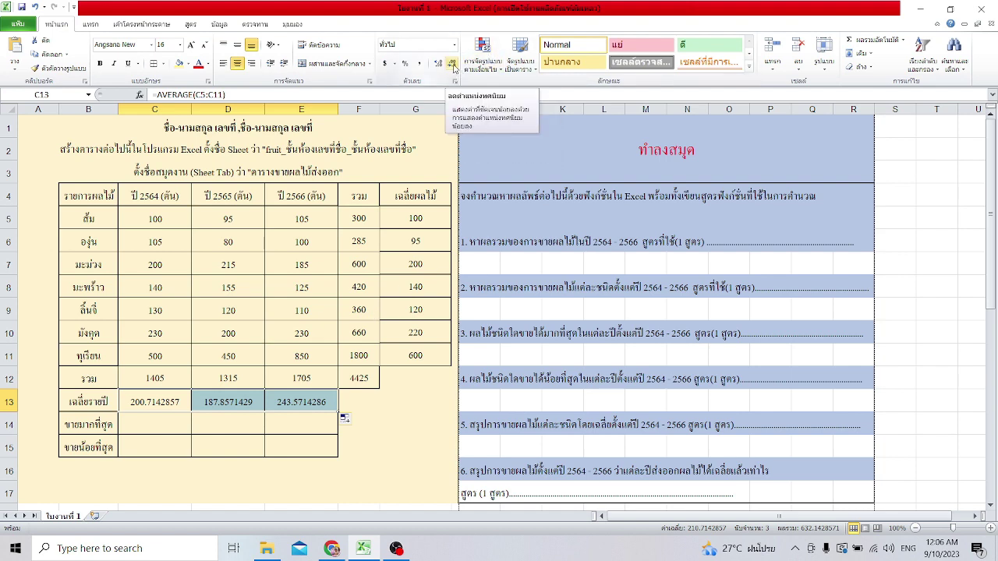
Reduce the yearly averages in C13:E13 to two decimals: 200.71, 187.86 and 243.57.
{"action": "left_click", "coordinate": [453, 67]}
{"action": "left_click", "coordinate": [453, 67]}
{"action": "left_click", "coordinate": [453, 67]}
{"action": "left_click", "coordinate": [453, 68]}
{"action": "left_click", "coordinate": [453, 67]}
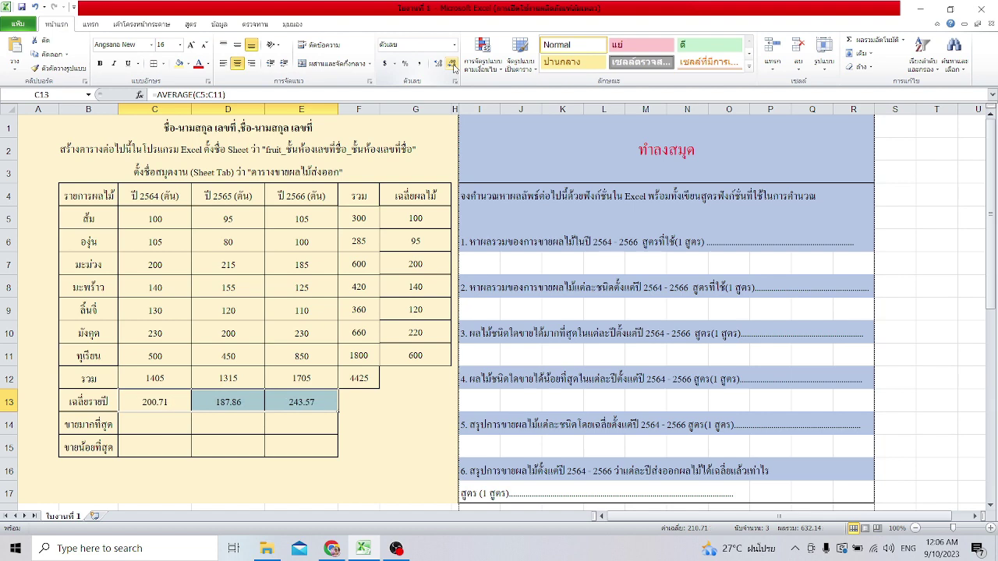
{"action": "left_click", "coordinate": [171, 422]}
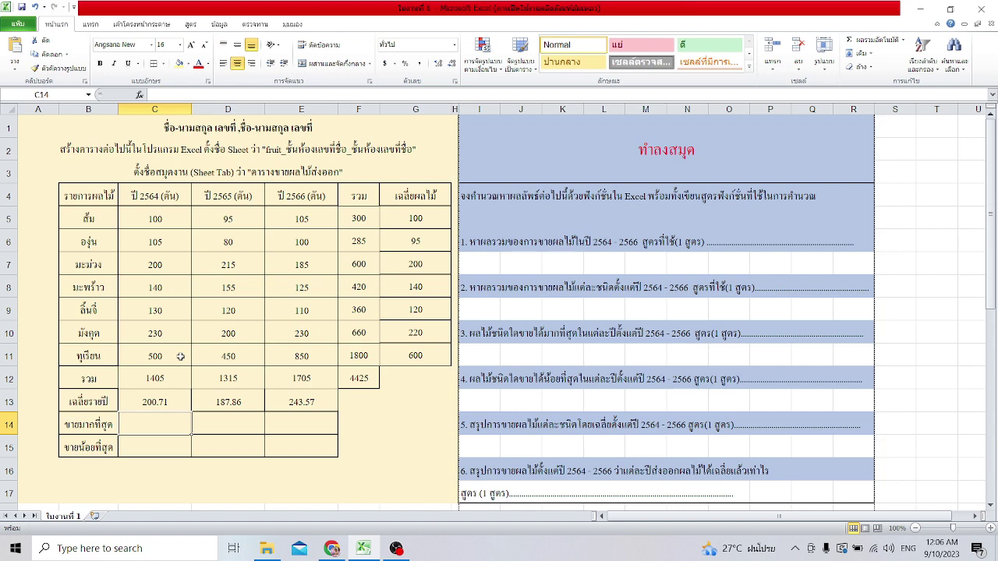
Enter =MAX(C5:C11) in C14 and fill it to E14, giving maxima 500, 450 and 850.
{"action": "left_click", "coordinate": [902, 39]}
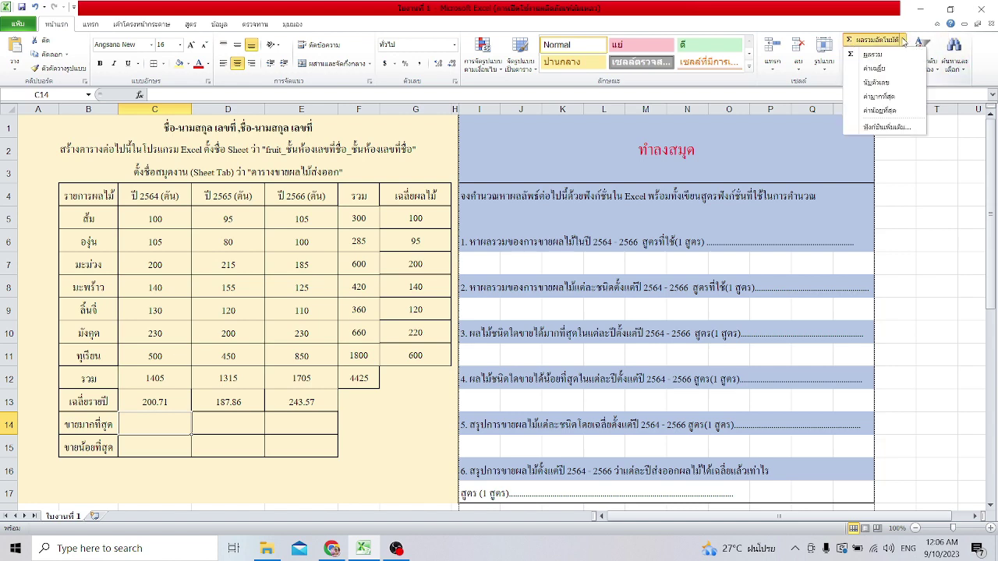
{"action": "left_click", "coordinate": [878, 96]}
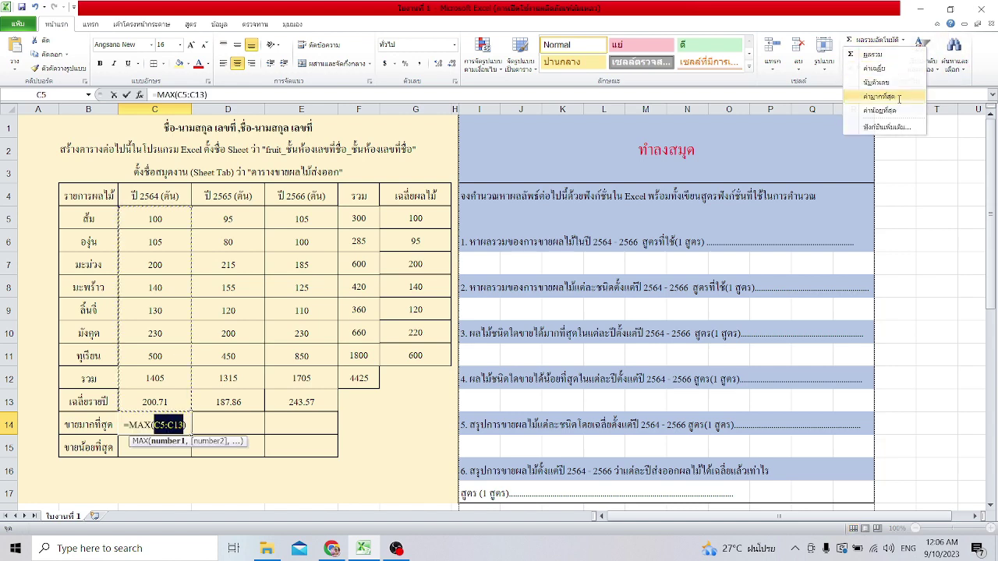
{"action": "left_click", "coordinate": [178, 227]}
{"action": "left_click_drag", "start_coordinate": [177, 227], "coordinate": [176, 352]}
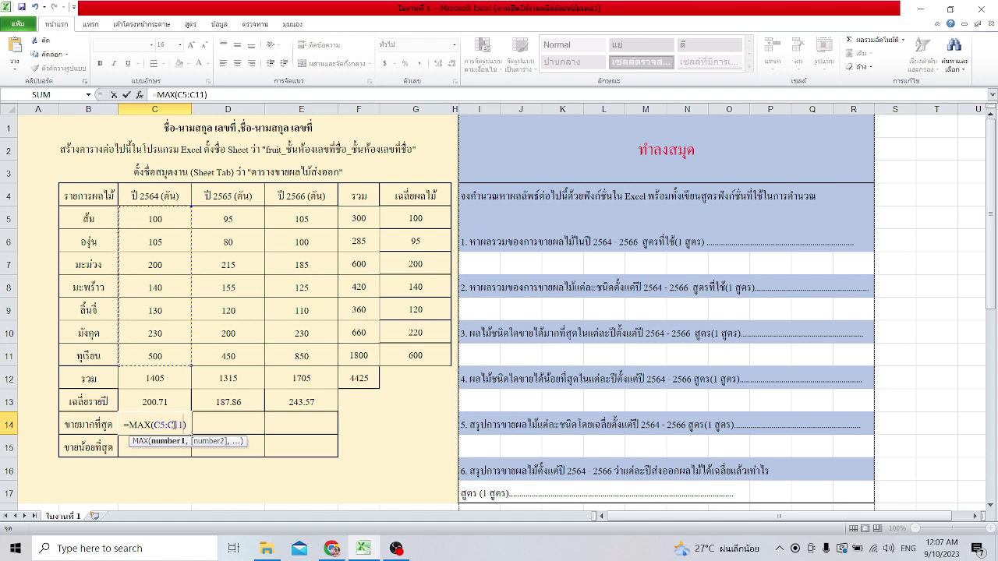
{"action": "key", "text": "Return"}
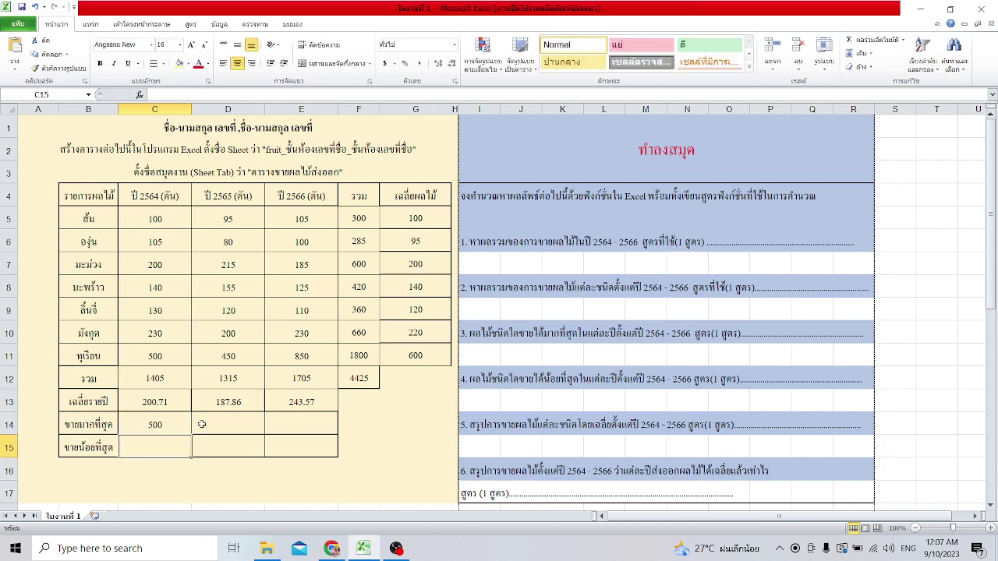
{"action": "left_click", "coordinate": [150, 429]}
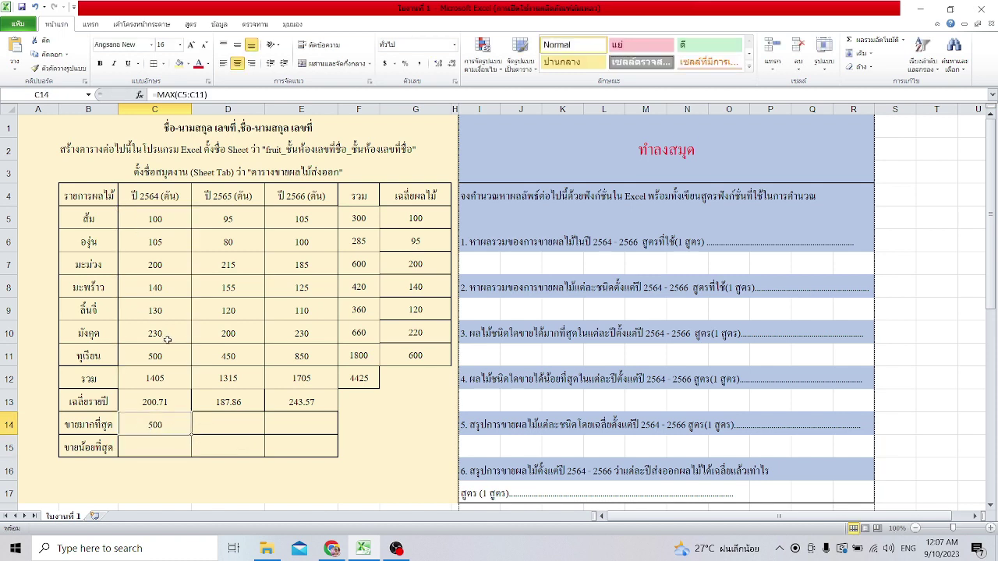
{"action": "left_click_drag", "start_coordinate": [190, 435], "coordinate": [304, 427]}
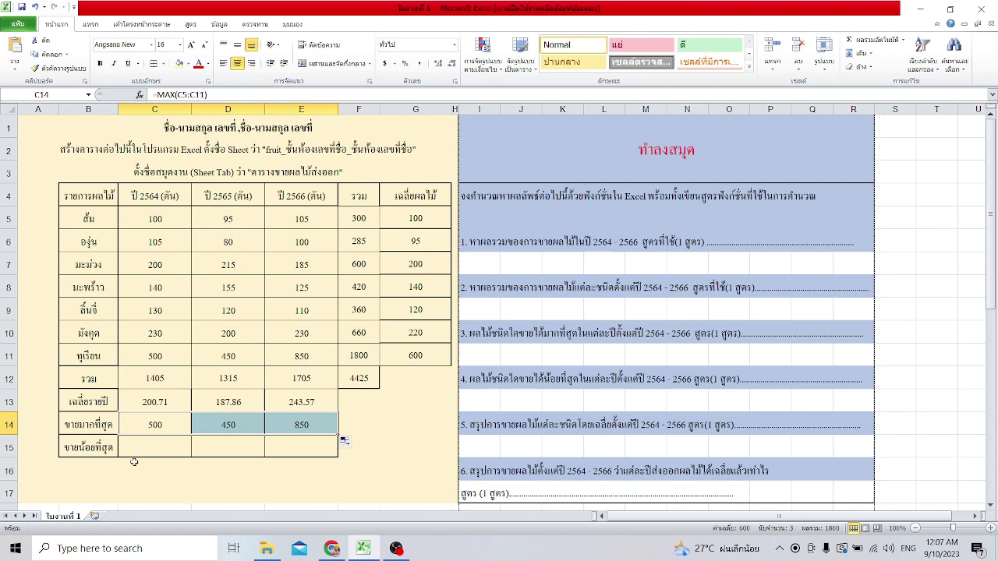
{"action": "left_click_drag", "start_coordinate": [144, 448], "coordinate": [304, 449]}
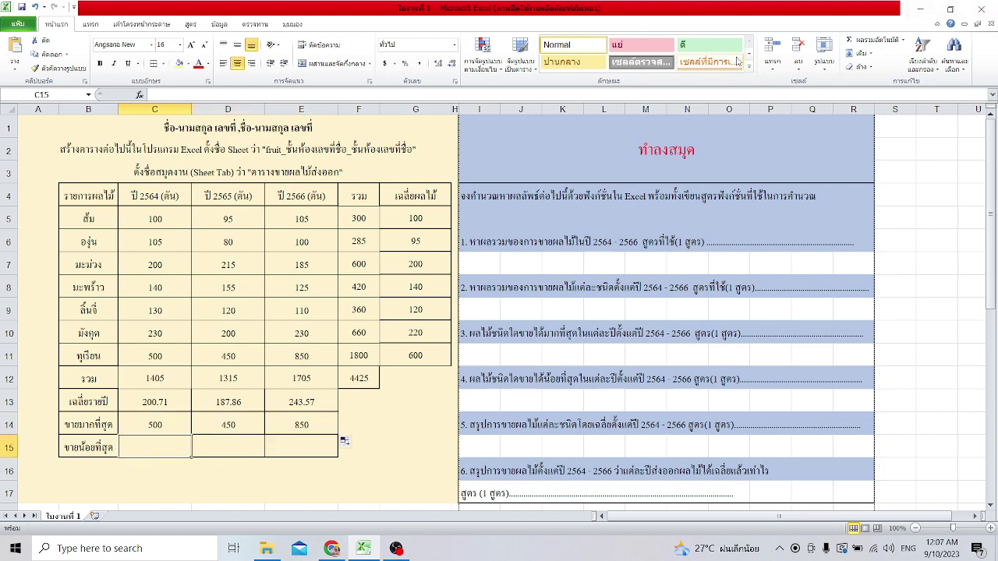
Enter =MIN(C5:C11) in C15 and fill it to E15, giving minima 100, 80 and 100.
{"action": "left_click", "coordinate": [904, 39]}
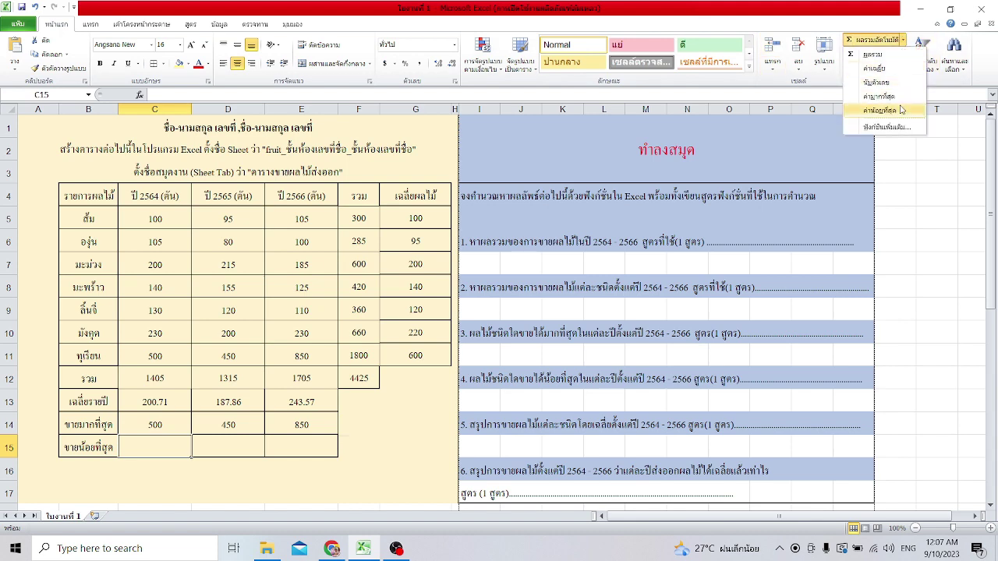
{"action": "left_click", "coordinate": [887, 110]}
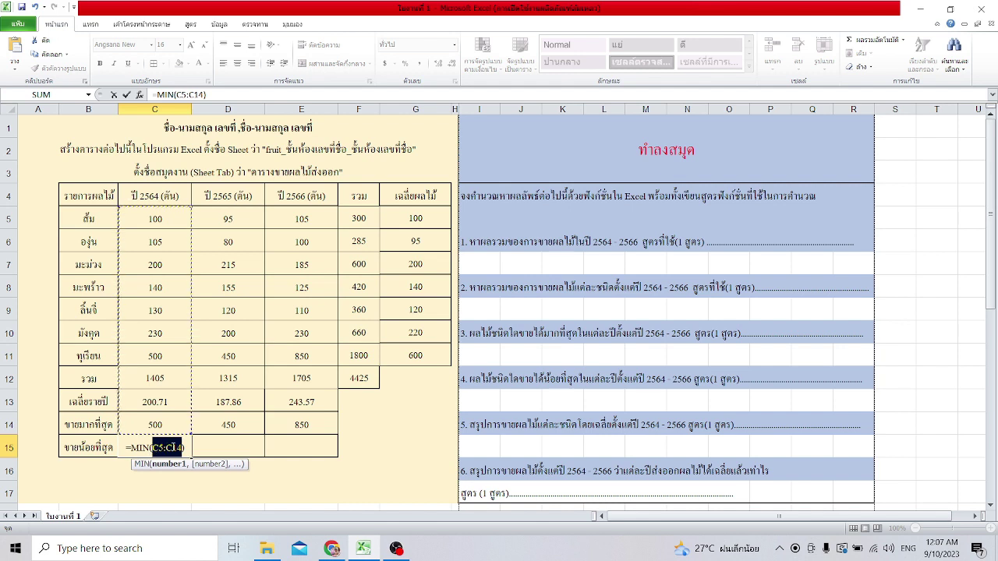
{"action": "left_click", "coordinate": [154, 219]}
{"action": "mouse_move", "coordinate": [154, 220]}
{"action": "left_mouse_down"}
{"action": "mouse_move", "coordinate": [156, 380]}
{"action": "mouse_move", "coordinate": [163, 362]}
{"action": "left_mouse_up"}
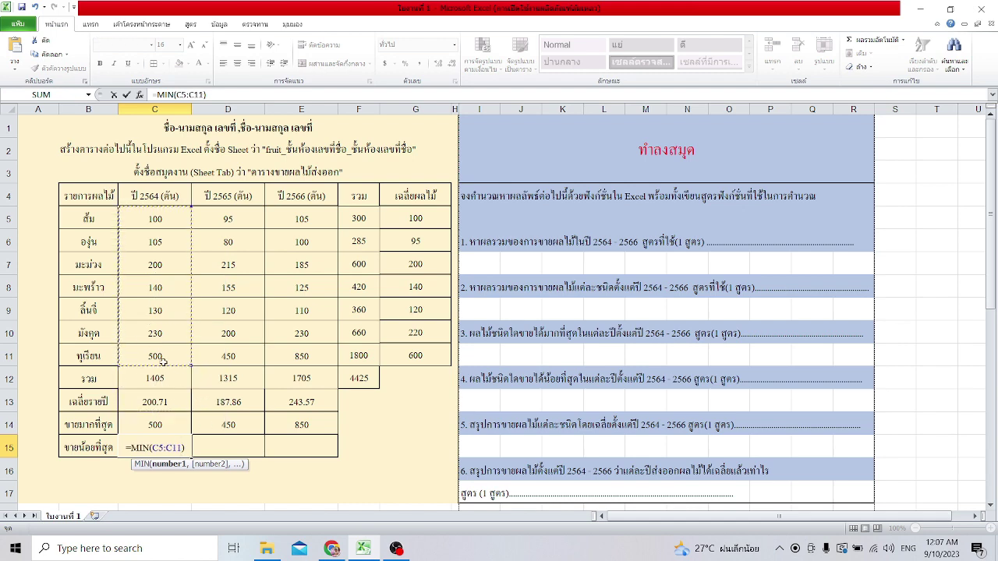
{"action": "key", "text": "Return"}
{"action": "left_click", "coordinate": [169, 448]}
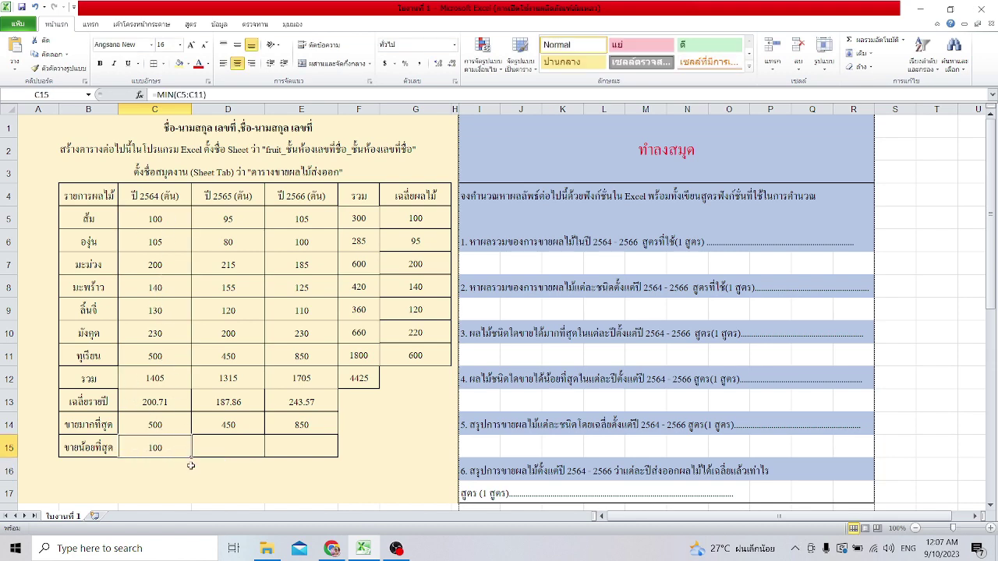
{"action": "left_click_drag", "start_coordinate": [199, 454], "coordinate": [300, 446]}
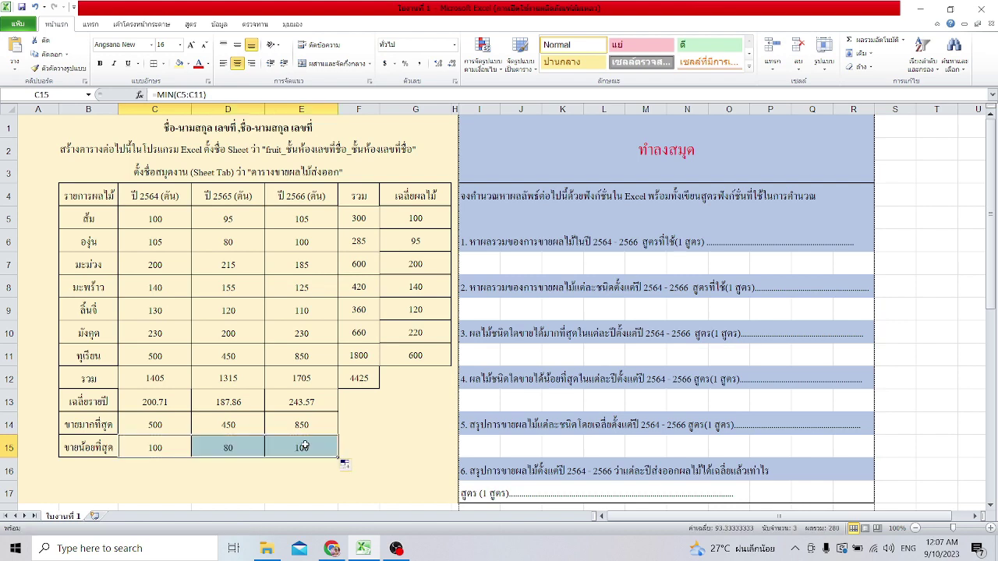
{"action": "left_click", "coordinate": [393, 423]}
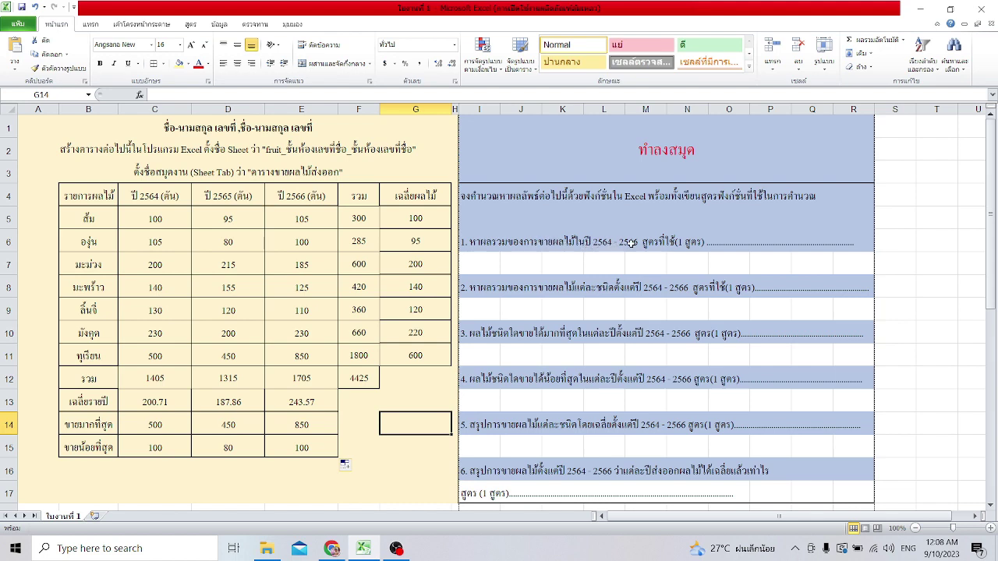
Inspect the grand total SUM formula in F12, then bring up the workbook's File information page.
{"action": "left_click", "coordinate": [360, 378]}
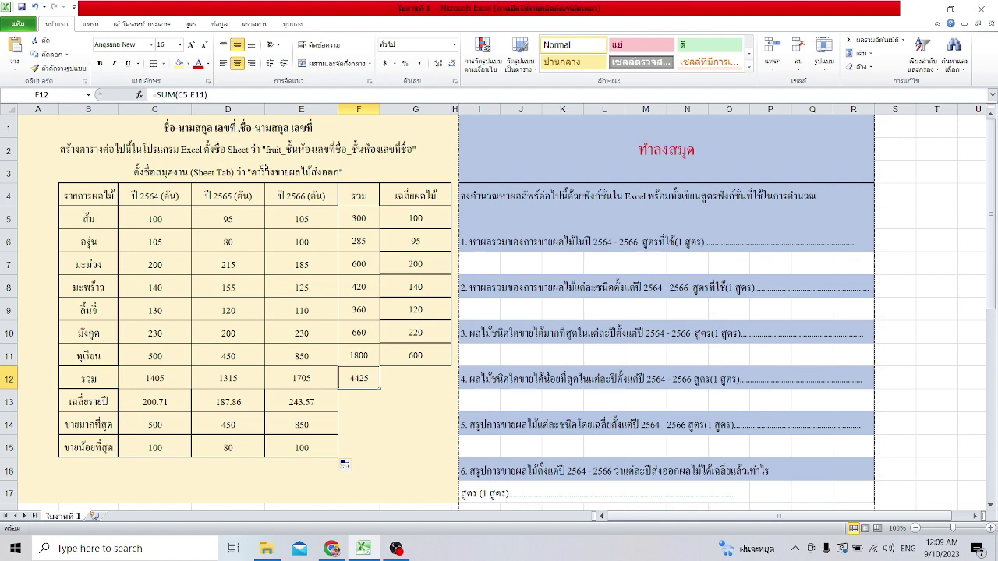
{"action": "left_click", "coordinate": [12, 24]}
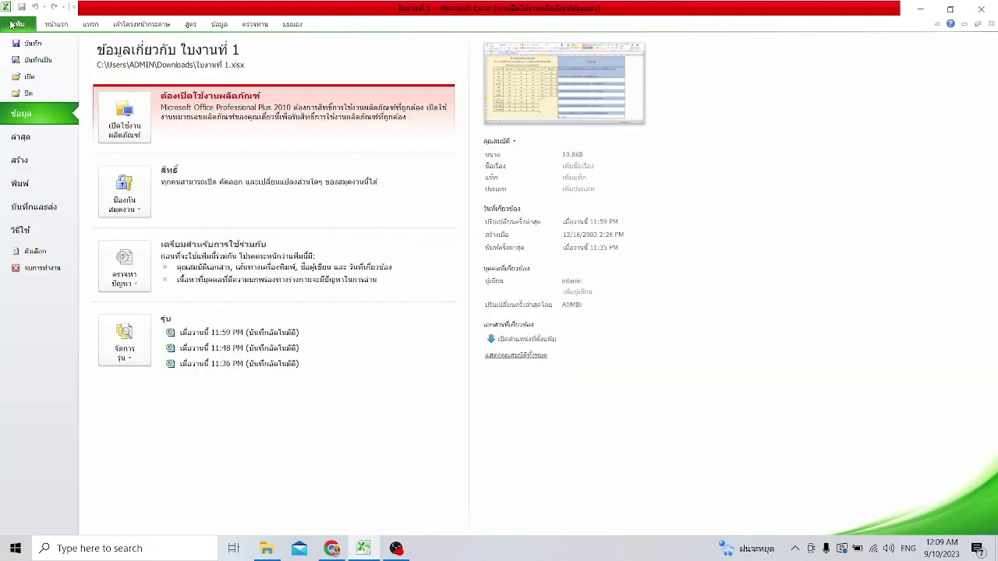
Start a Save As with a new file name, then cancel so the workbook stays ใบงานที่ 1.
{"action": "left_click", "coordinate": [37, 60]}
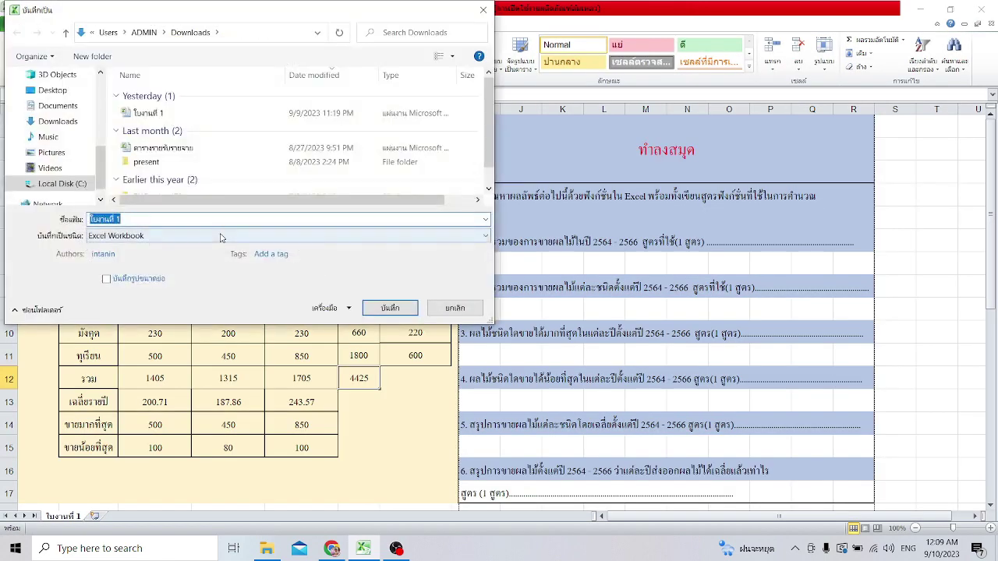
{"action": "type", "text": "ก"}
{"action": "type", "text": "uit_"}
{"action": "type", "text": "3101"}
{"action": "key", "text": "grave"}
{"action": "type", "text": "อรณี"}
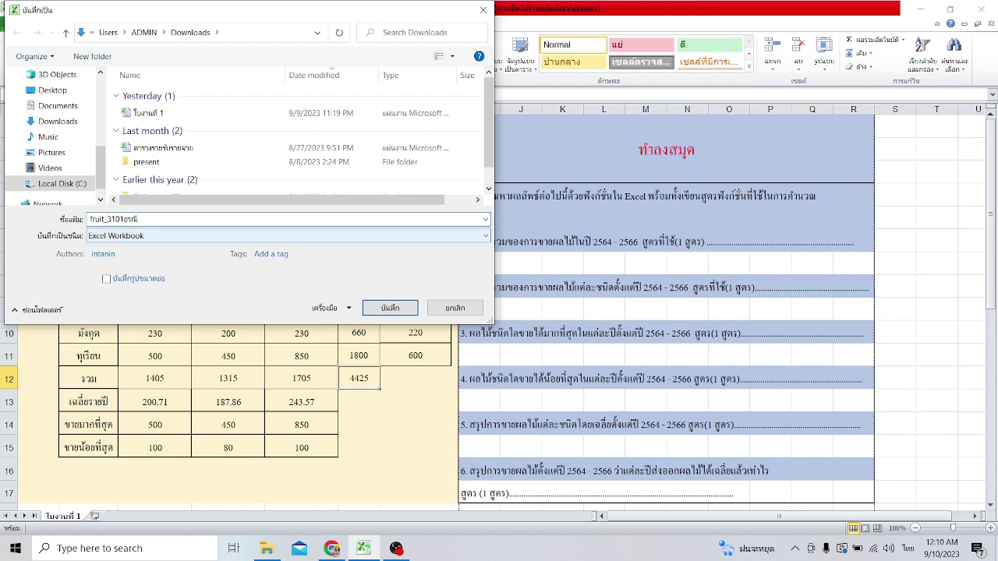
{"action": "key", "text": "grave"}
{"action": "key", "text": "grave"}
{"action": "type", "text": "3"}
{"action": "type", "text": "102"}
{"action": "type", "text": "มาย"}
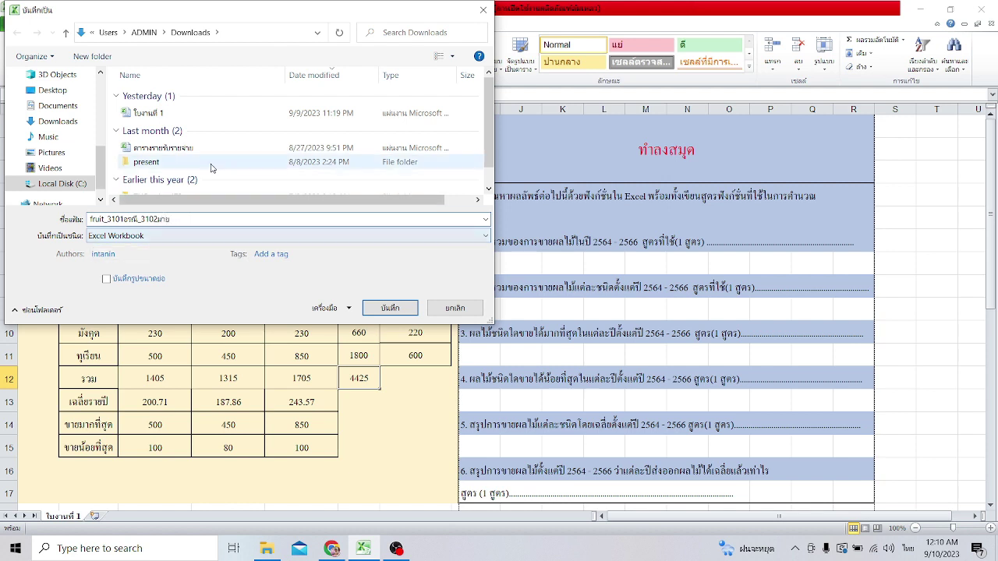
{"action": "scroll", "coordinate": [103, 178], "scroll_direction": "down", "scroll_amount": 1}
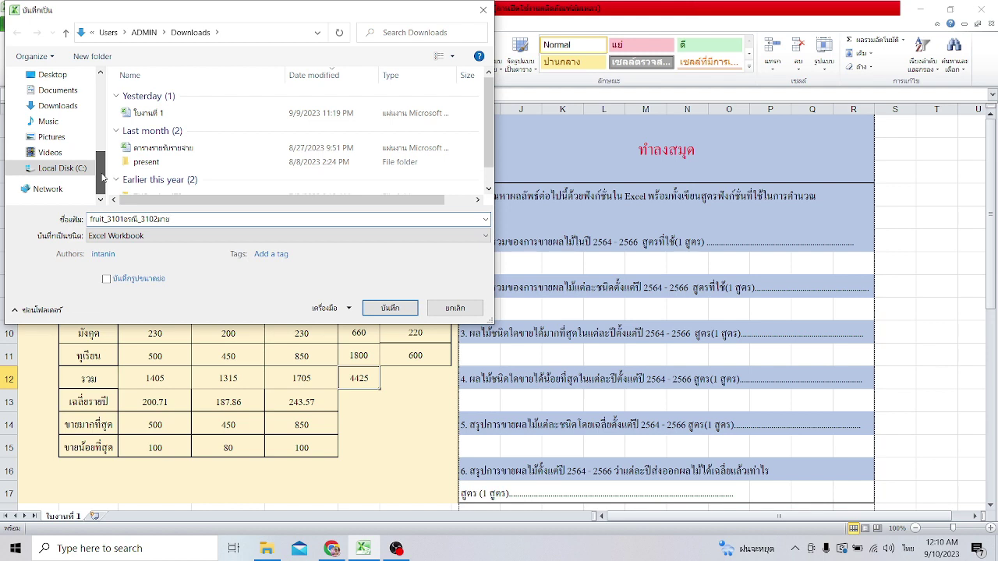
{"action": "left_click_drag", "start_coordinate": [102, 178], "coordinate": [113, 88]}
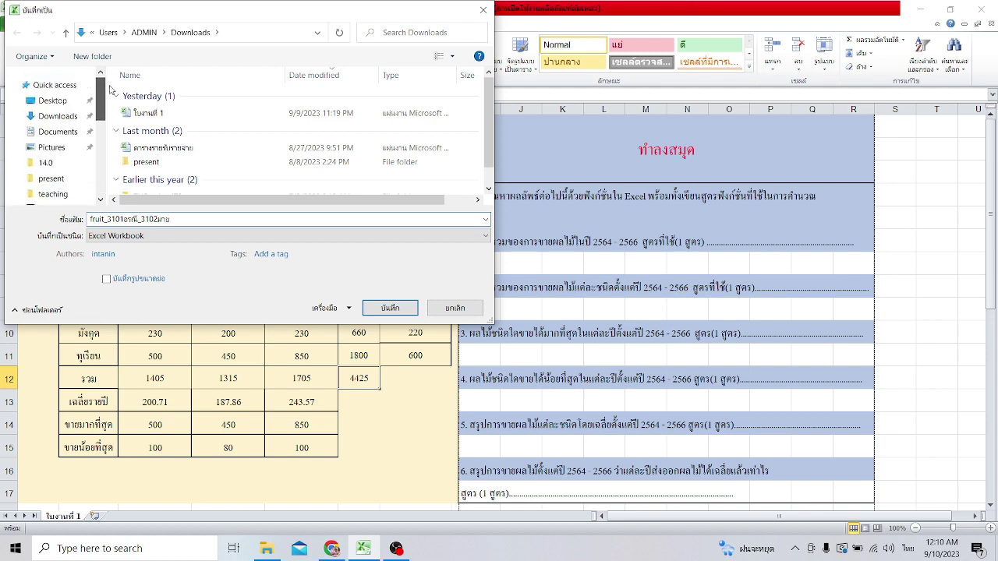
{"action": "left_click", "coordinate": [454, 310]}
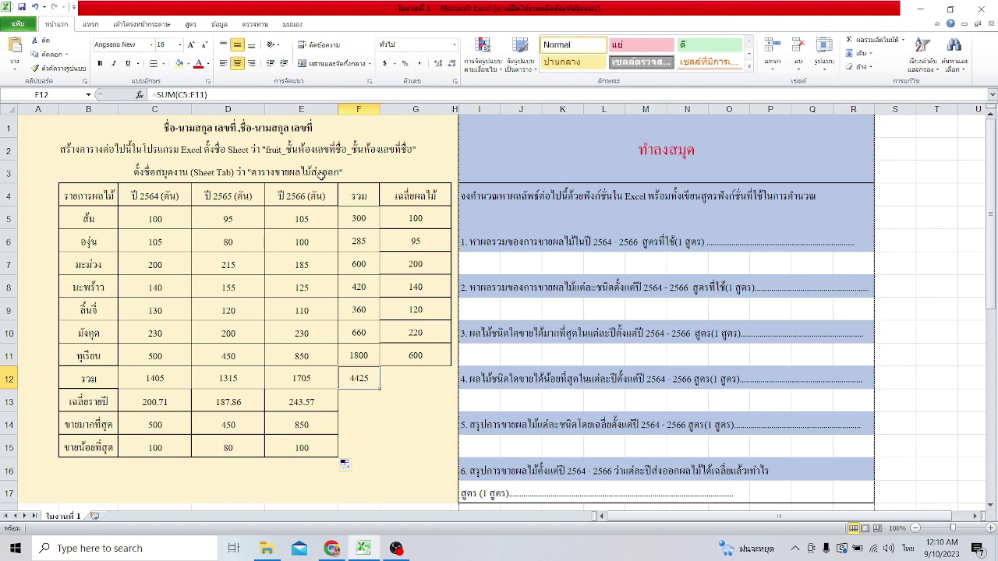
{"action": "right_click", "coordinate": [72, 519]}
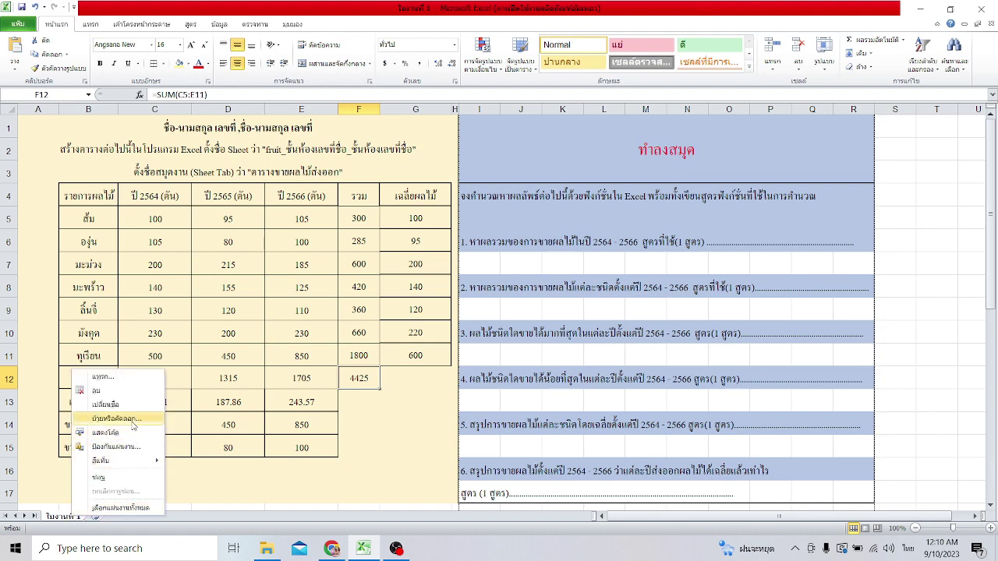
{"action": "left_click", "coordinate": [131, 405]}
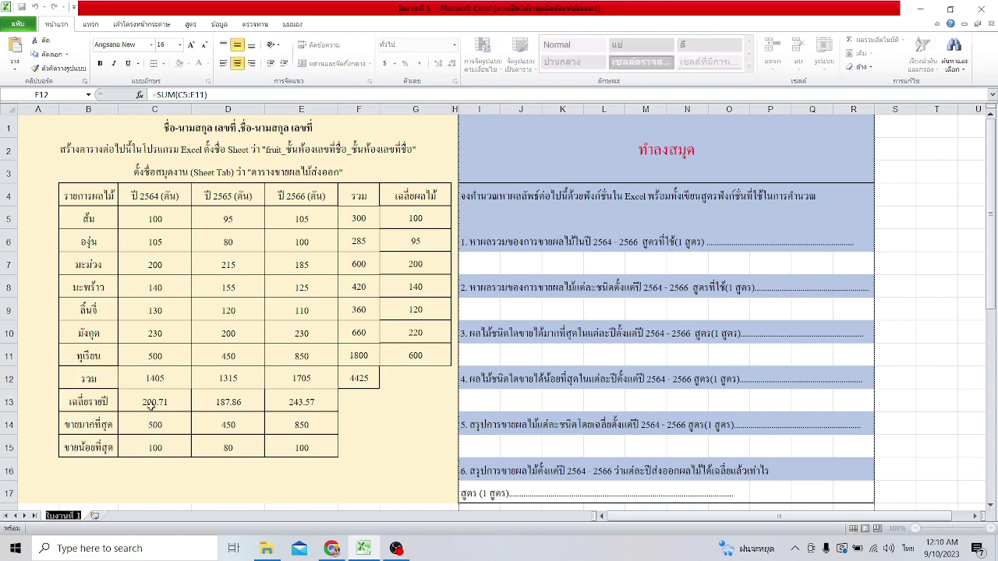
{"action": "key", "text": "Return"}
{"action": "double_click", "coordinate": [66, 515]}
{"action": "type", "text": "1"}
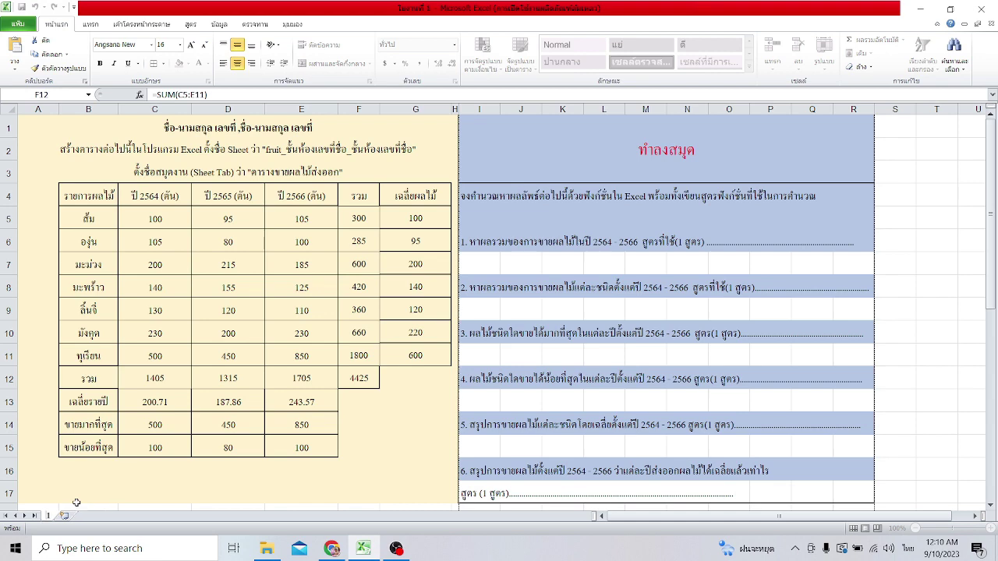
{"action": "key", "text": "BackSpace"}
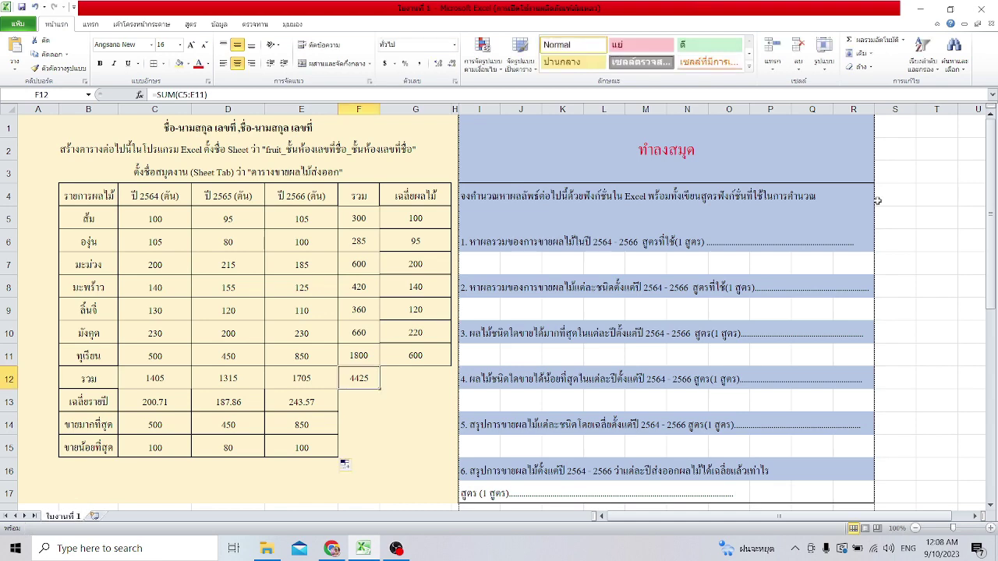